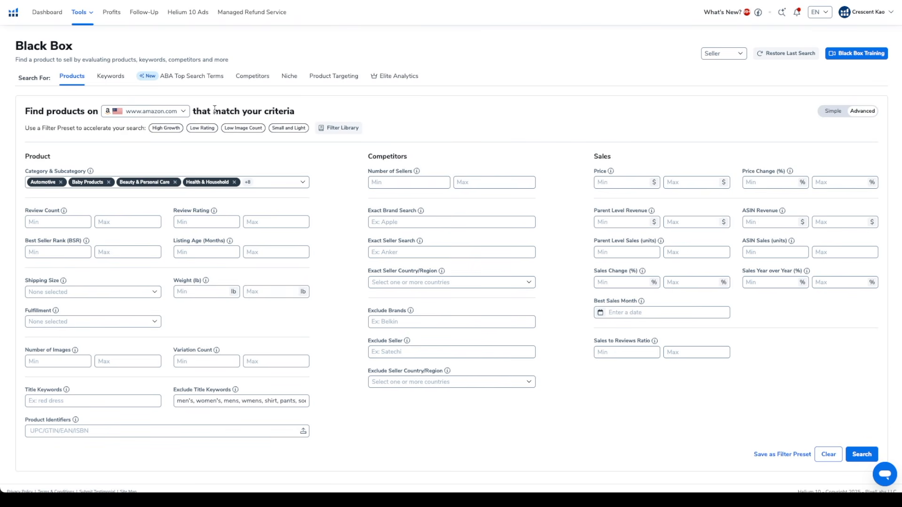
pyautogui.click(183, 114)
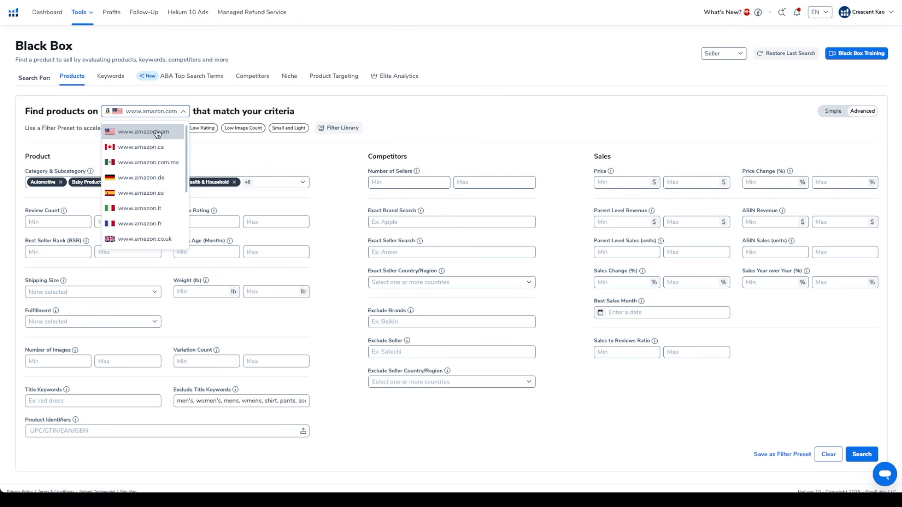
pyautogui.click(202, 145)
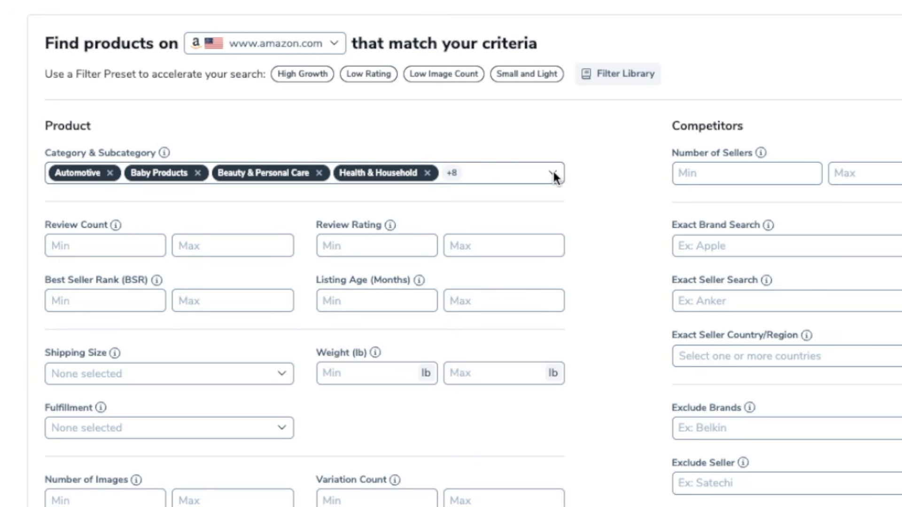
pyautogui.click(553, 175)
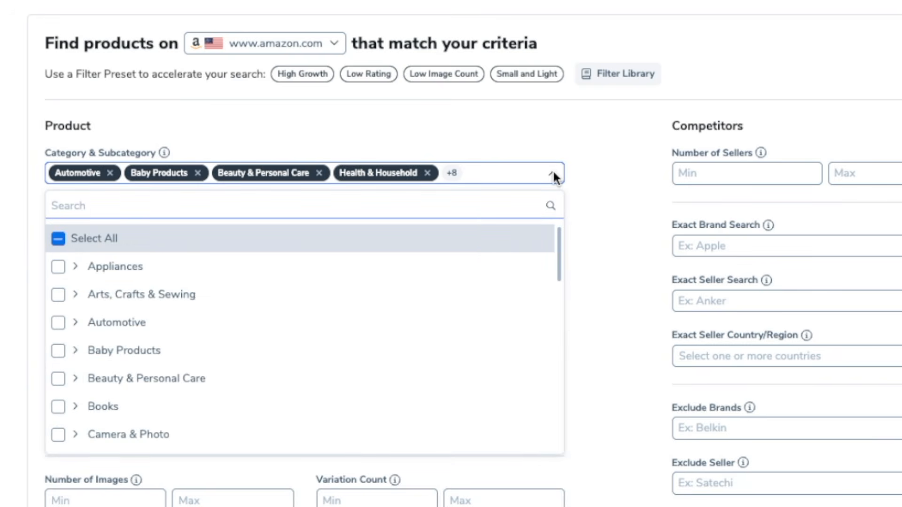
pyautogui.click(529, 181)
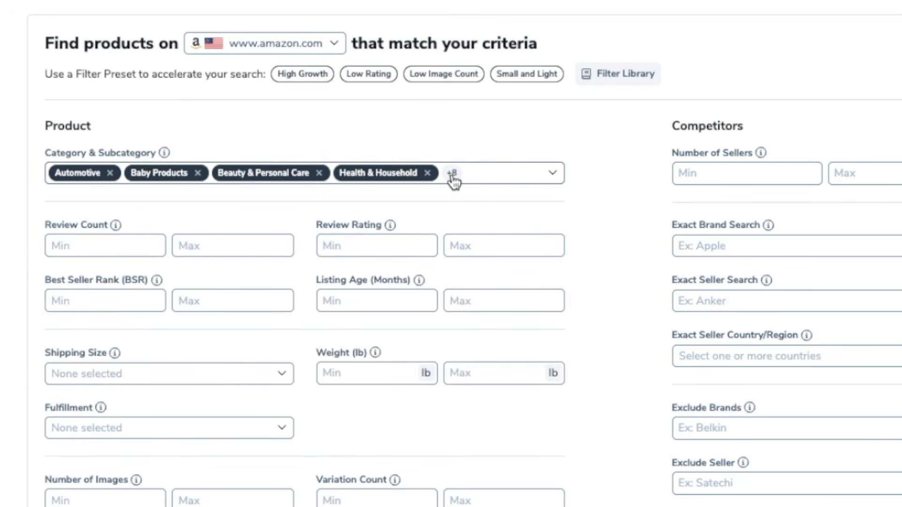
# Review the remaining selected categories hidden behind the +8 indicator and the description of the Review Count filter
pyautogui.moveTo(454, 182)
pyautogui.moveTo(531, 216); pyautogui.dragTo(530, 284)
pyautogui.click(451, 174)
pyautogui.moveTo(531, 212); pyautogui.dragTo(530, 257)
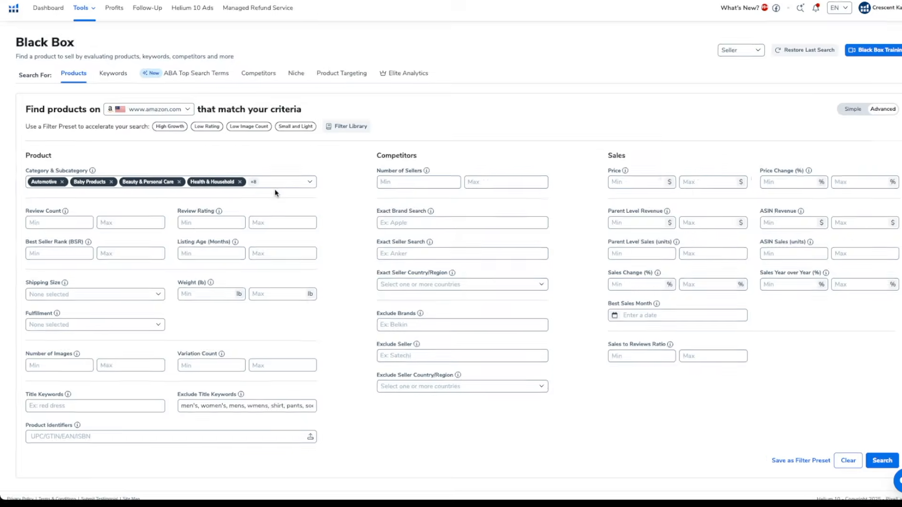
pyautogui.moveTo(254, 183)
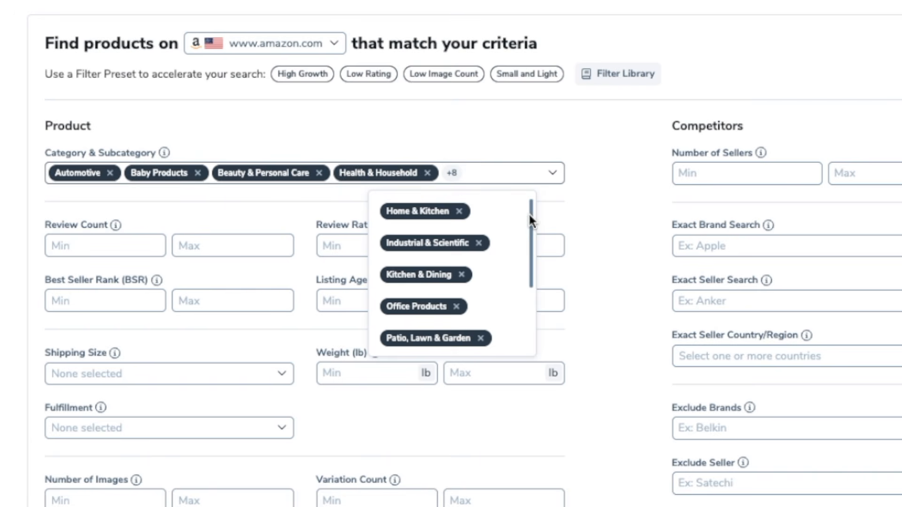
pyautogui.moveTo(531, 212); pyautogui.dragTo(530, 250)
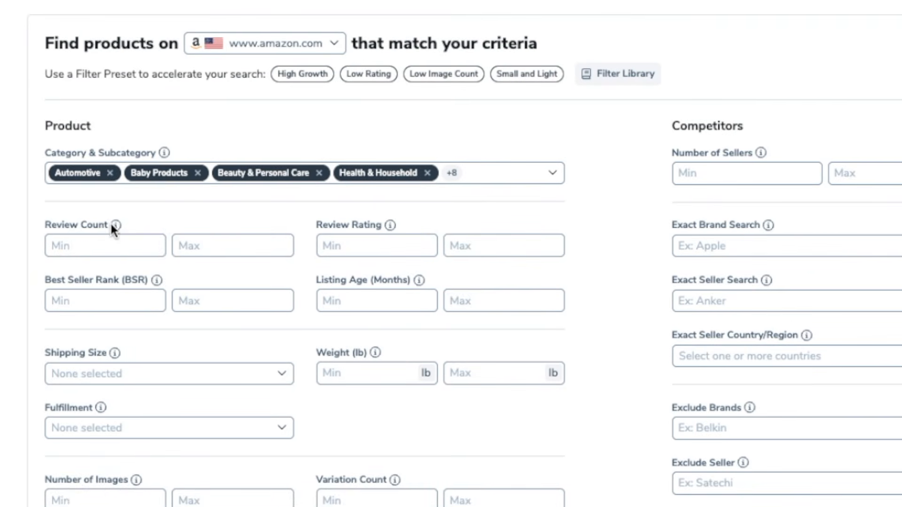
pyautogui.moveTo(116, 226)
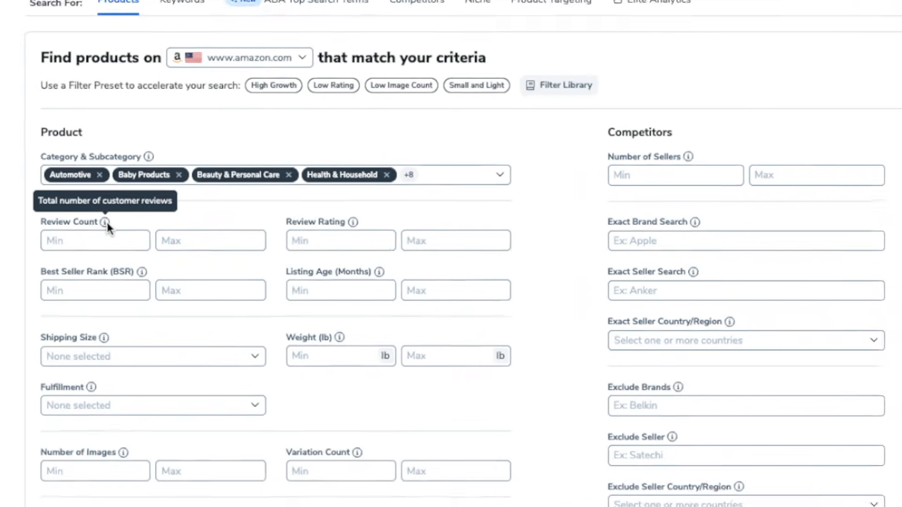
# Switch to Amazon, search for "snorkel mask" and browse the product results with their review counts
pyautogui.click(194, 247)
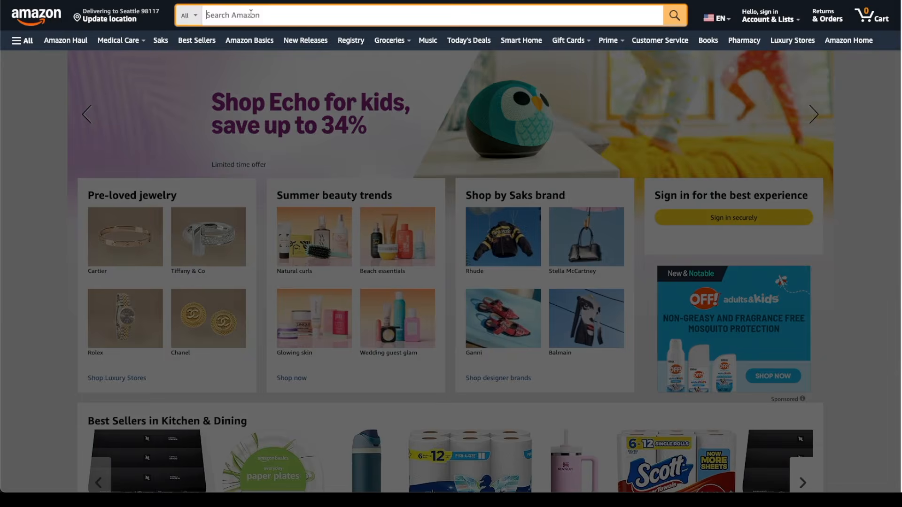
pyautogui.write('sn')
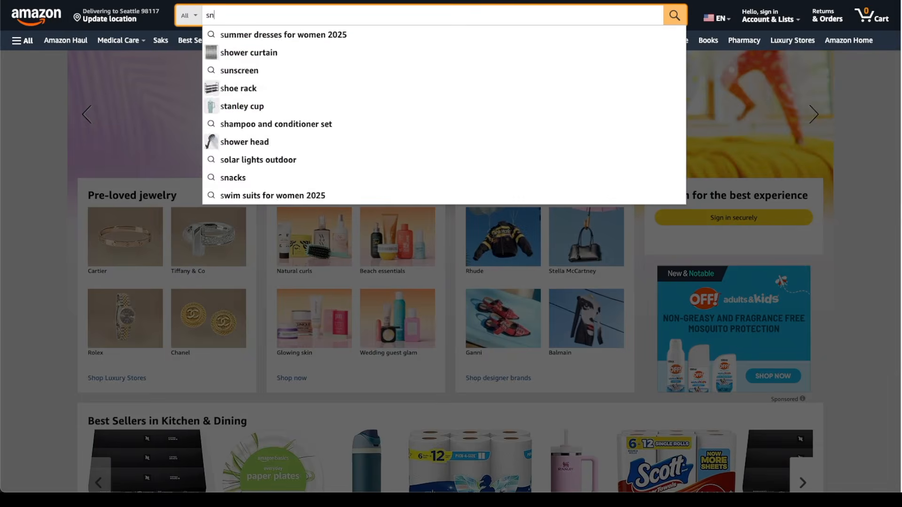
pyautogui.write('orkel mask')
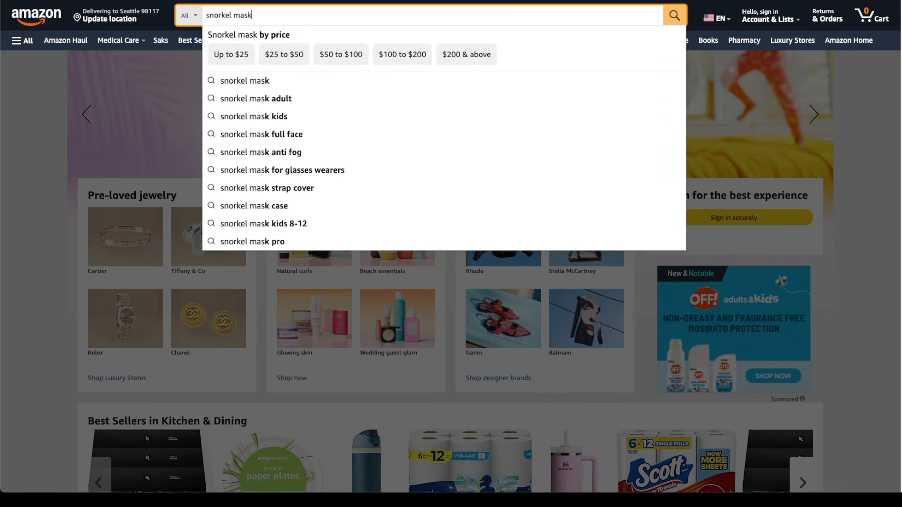
pyautogui.press('Return')
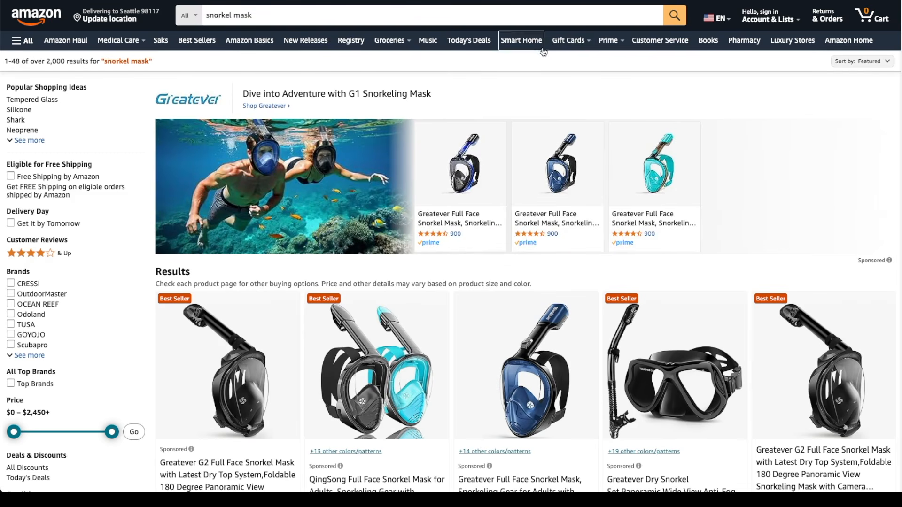
pyautogui.scroll(-5, 451, 248)
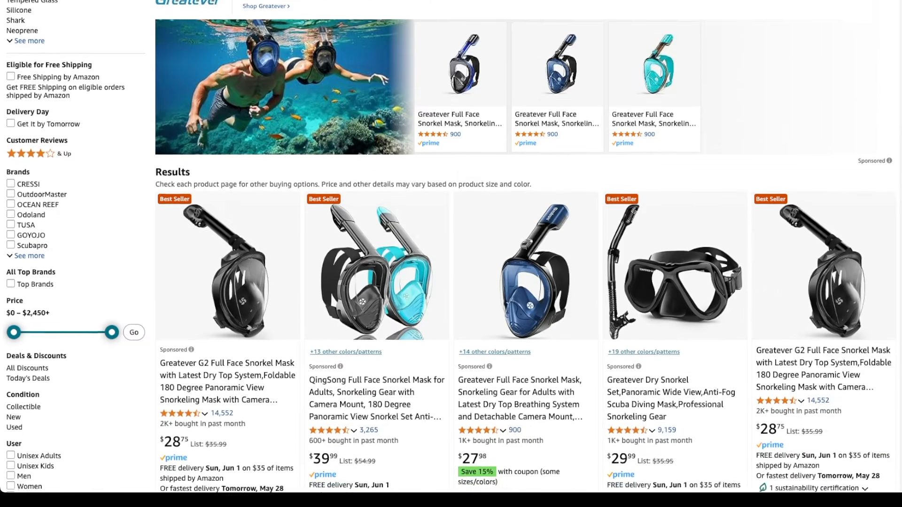
pyautogui.scroll(-5, 451, 248)
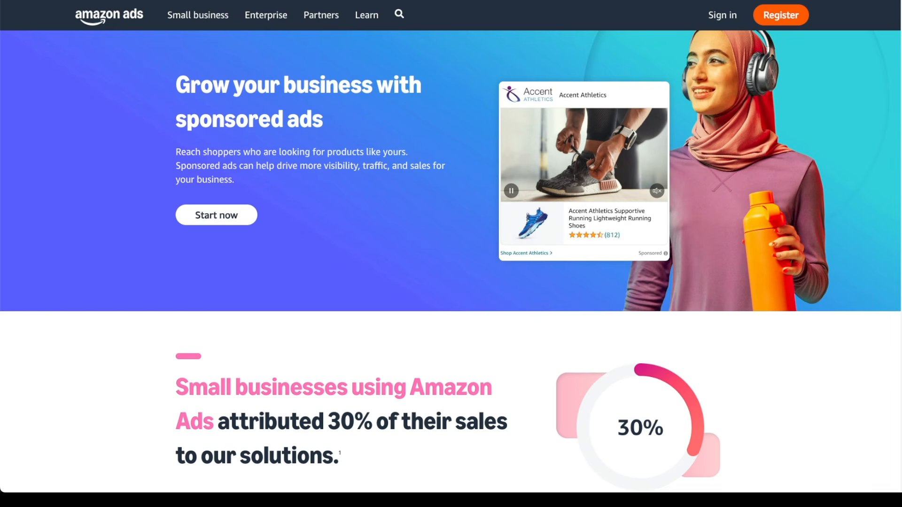
# Read through the Amazon Ads page on sponsored ads and re-examine the snorkel mask results on Amazon
pyautogui.scroll(-2, 451, 262)
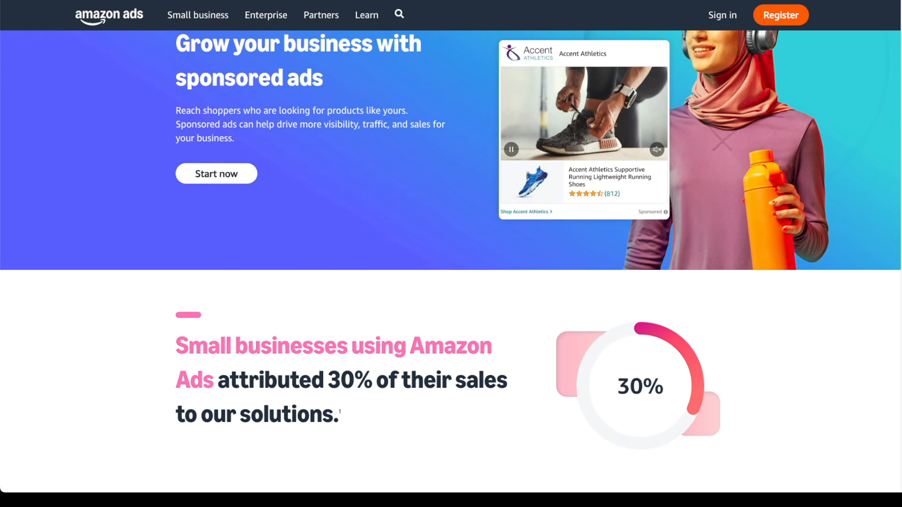
pyautogui.scroll(-3, 451, 261)
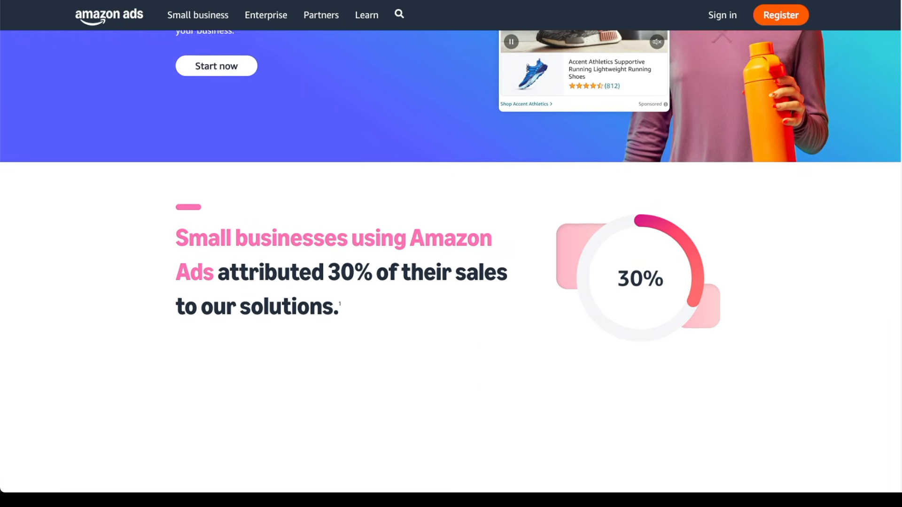
pyautogui.scroll(-3, 451, 262)
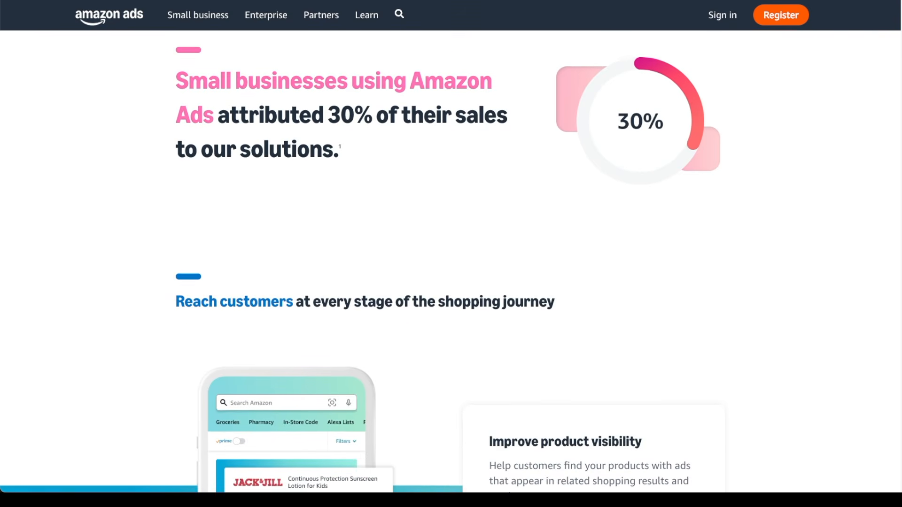
pyautogui.scroll(-2, 451, 262)
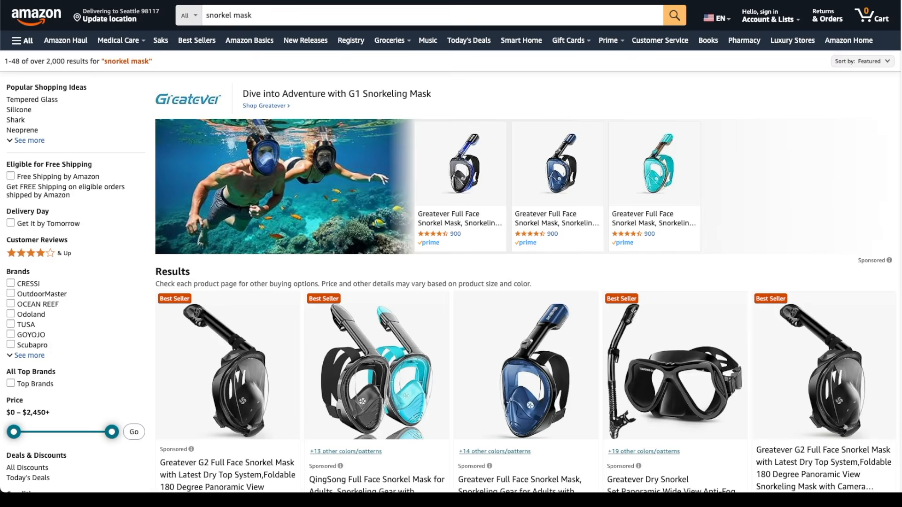
pyautogui.scroll(-3, 451, 248)
pyautogui.scroll(-3, 451, 248)
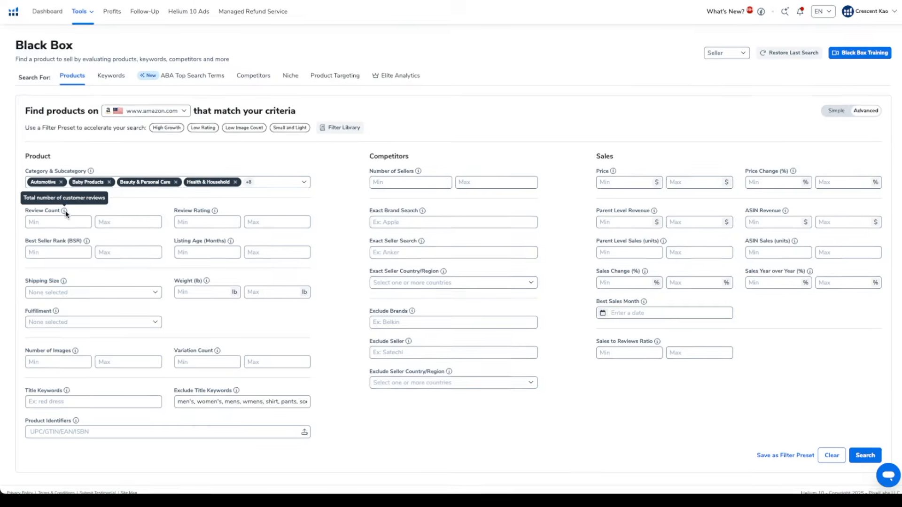
# Back in Black Box, set the maximum review count to 300 and open the maximum review rating for editing
pyautogui.click(107, 223)
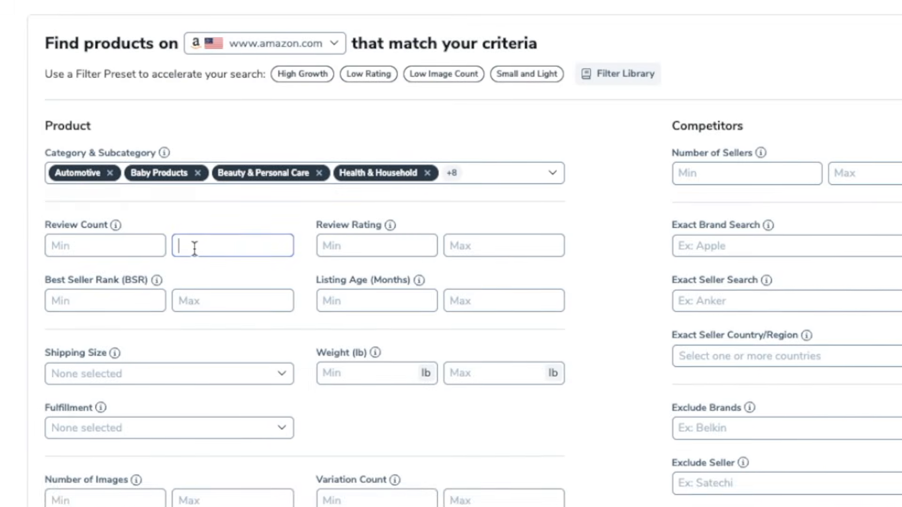
pyautogui.write('300')
pyautogui.moveTo(389, 225)
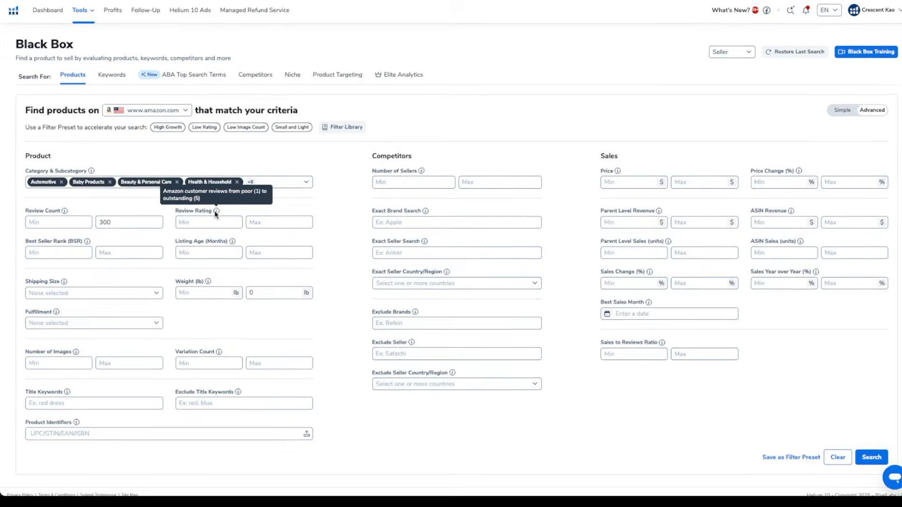
pyautogui.click(264, 224)
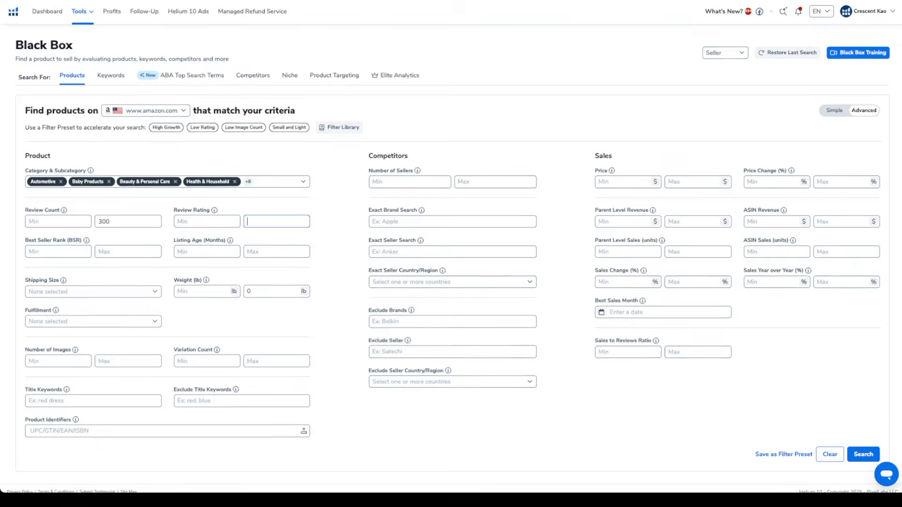
# Limit the shipping size to Small Standard-Size and Large Standard-Size, and set the maximum weight to 2 lb after consulting the fulfillment fee table
pyautogui.click(151, 293)
pyautogui.click(58, 186)
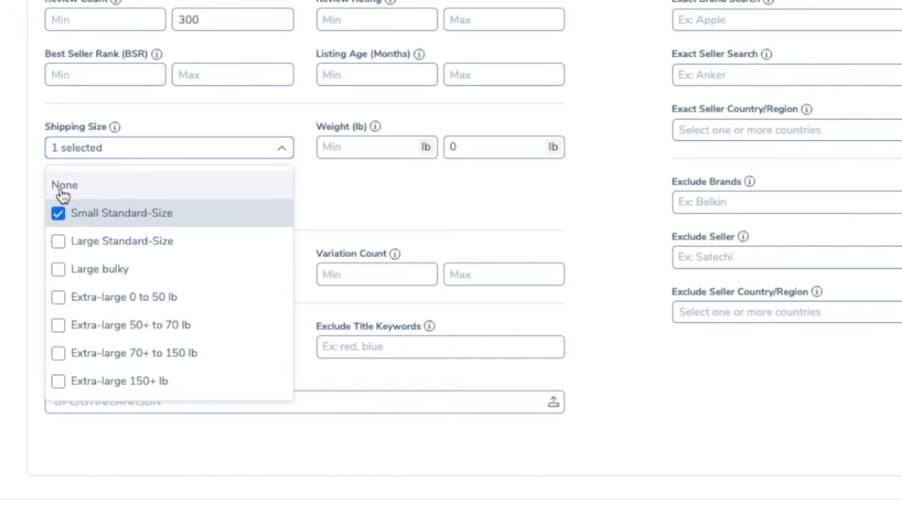
pyautogui.click(58, 242)
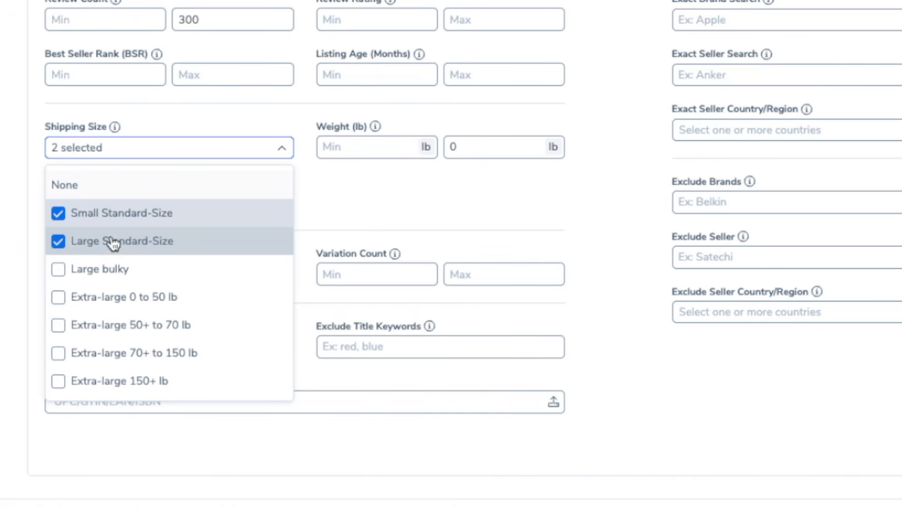
pyautogui.click(348, 202)
pyautogui.moveTo(461, 145); pyautogui.dragTo(447, 149)
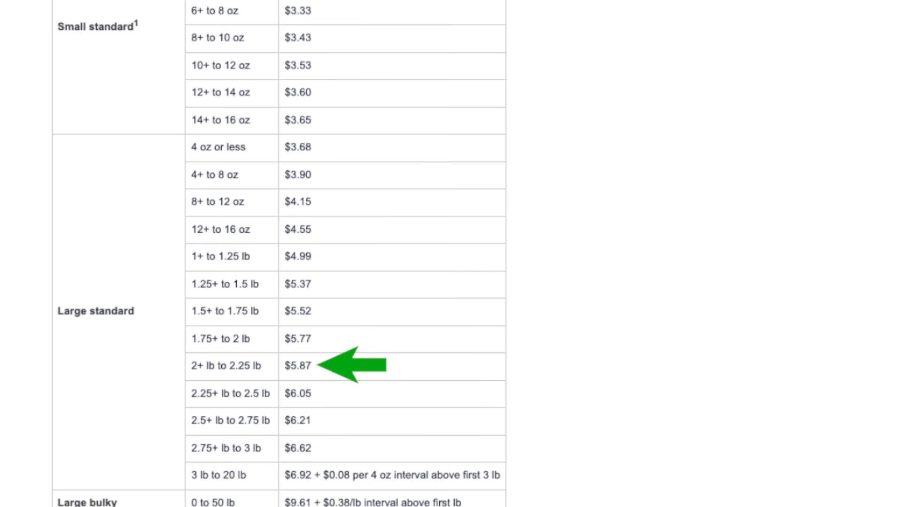
pyautogui.scroll(-3, 279, 256)
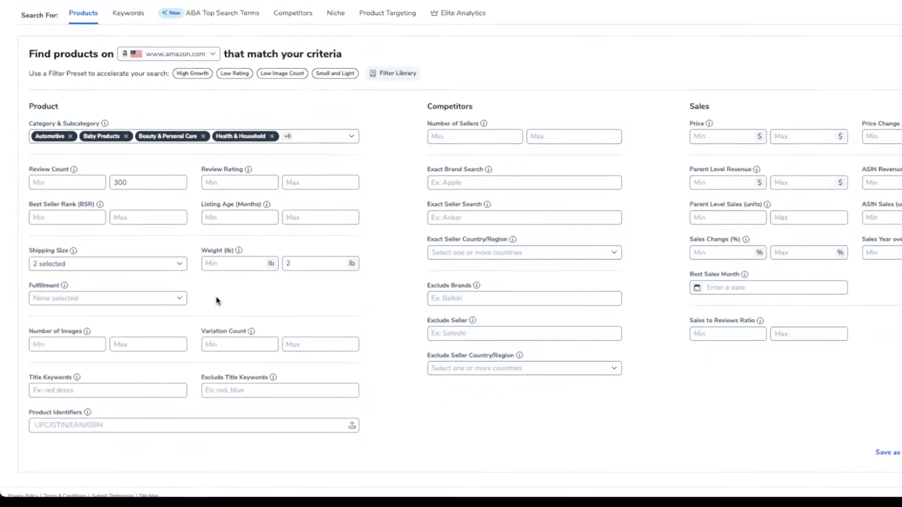
# Include the Amazon, FBA and FBM options in the Fulfillment filter
pyautogui.click(207, 203)
pyautogui.click(61, 267)
pyautogui.click(59, 295)
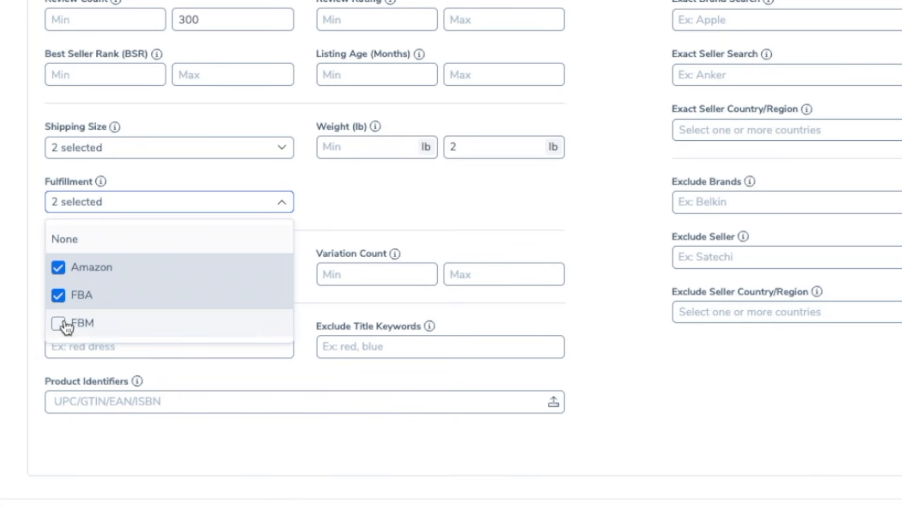
pyautogui.click(58, 323)
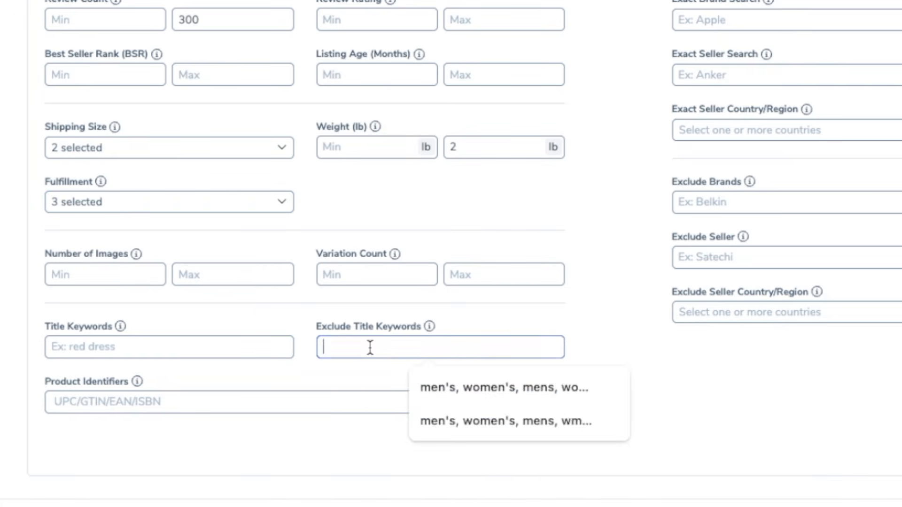
# Exclude title keywords such as men's, women's, mens, womens, shirt and pants, and exclude the brands nike, under armor, nba, nfl, mlb and nhl
pyautogui.hotkey('ctrl', 'v')
pyautogui.press('Home')
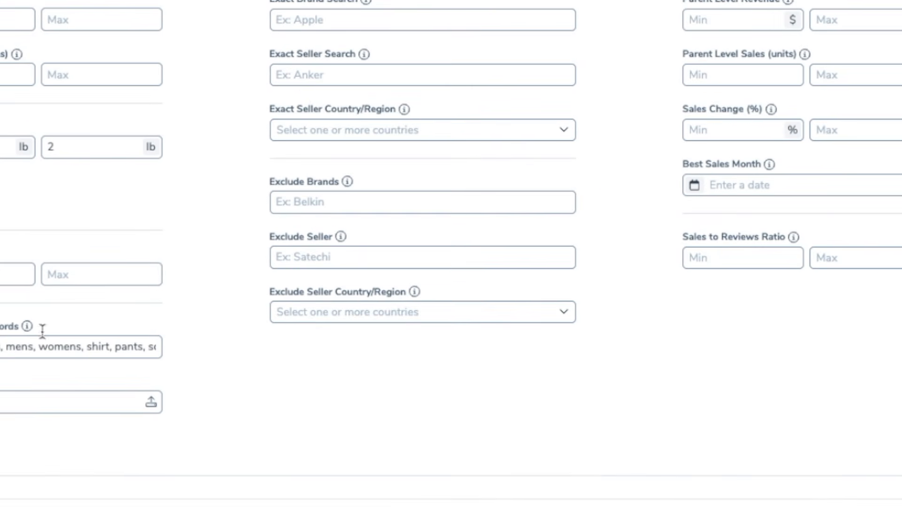
pyautogui.click(299, 199)
pyautogui.click(361, 231)
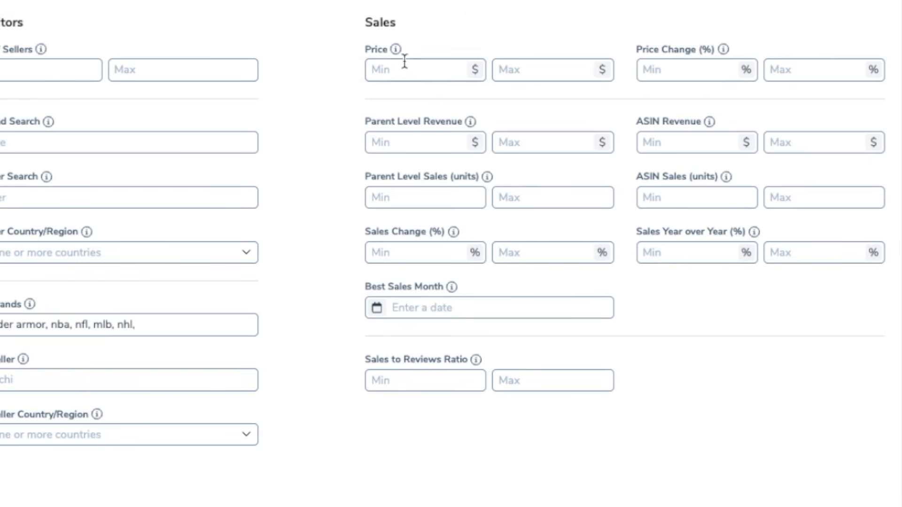
# Set the minimum price to $15 and open the maximum price for editing
pyautogui.moveTo(396, 51)
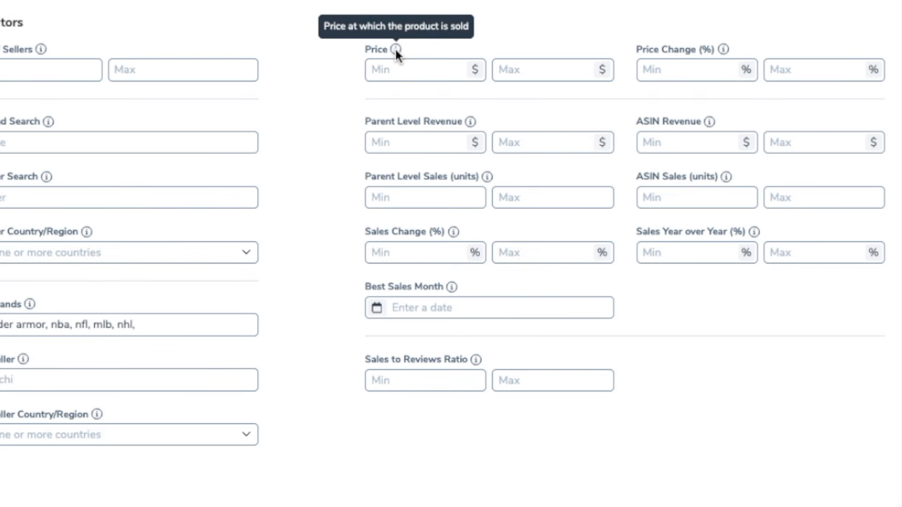
pyautogui.click(409, 71)
pyautogui.write('15')
pyautogui.click(518, 69)
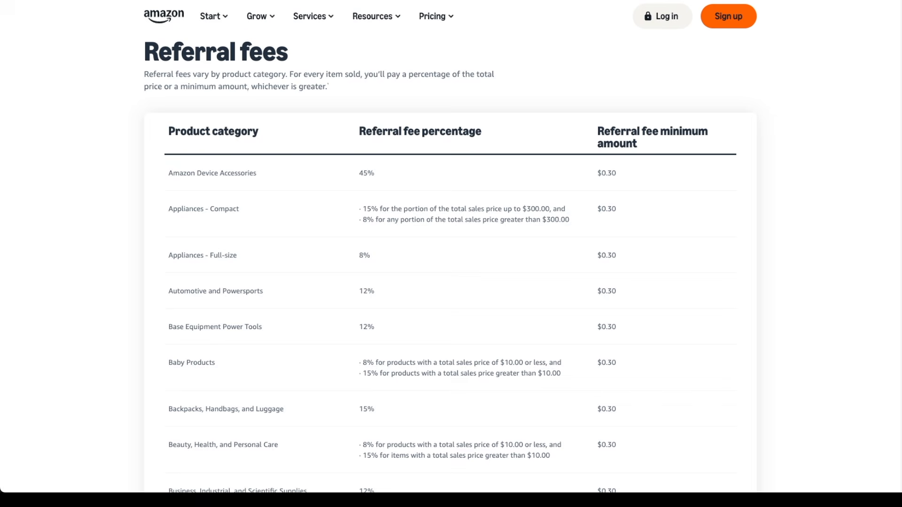
# Examine Amazon's referral fee table for the percentage charged in each product category
pyautogui.scroll(-4, 450, 263)
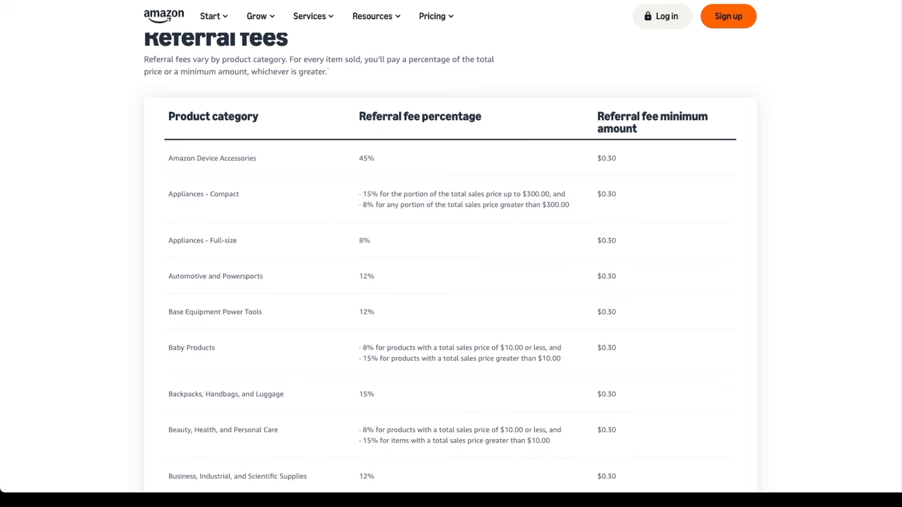
pyautogui.scroll(-4, 450, 264)
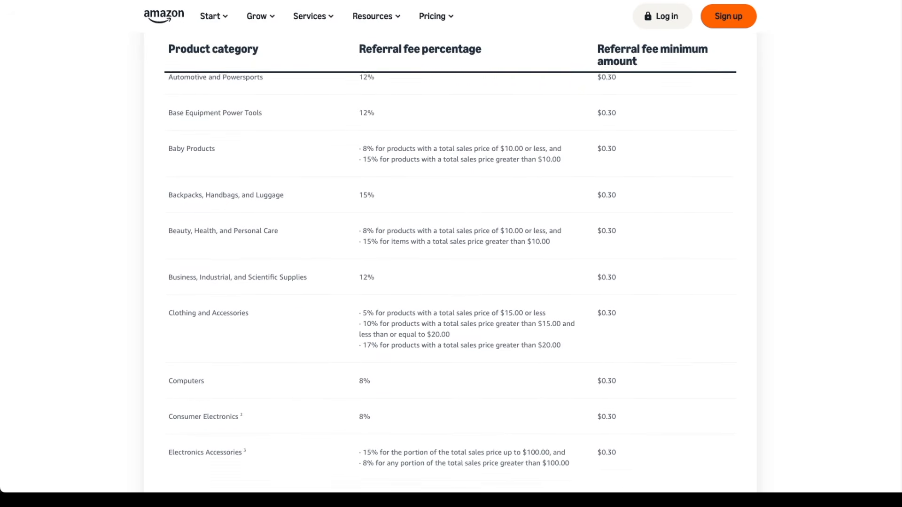
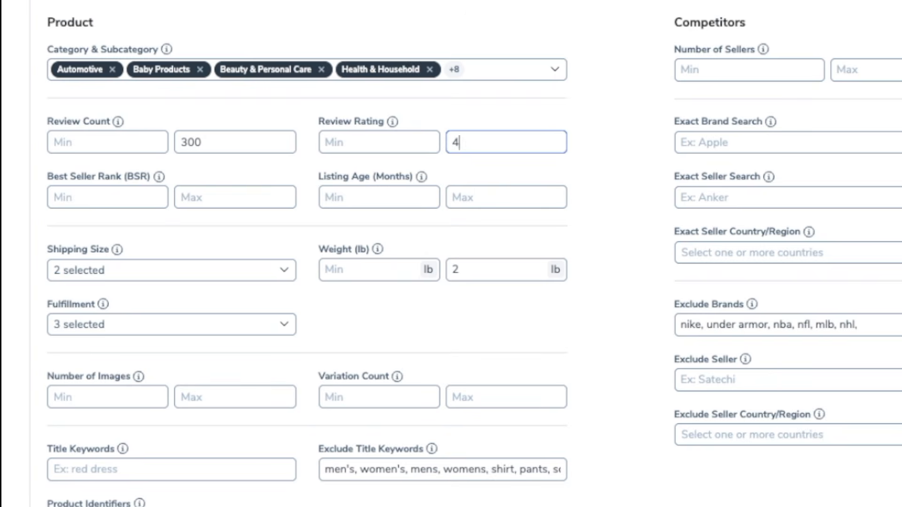
# Read the Best Seller Rank explanation and set the maximum Best Seller Rank to 5000
pyautogui.click(158, 177)
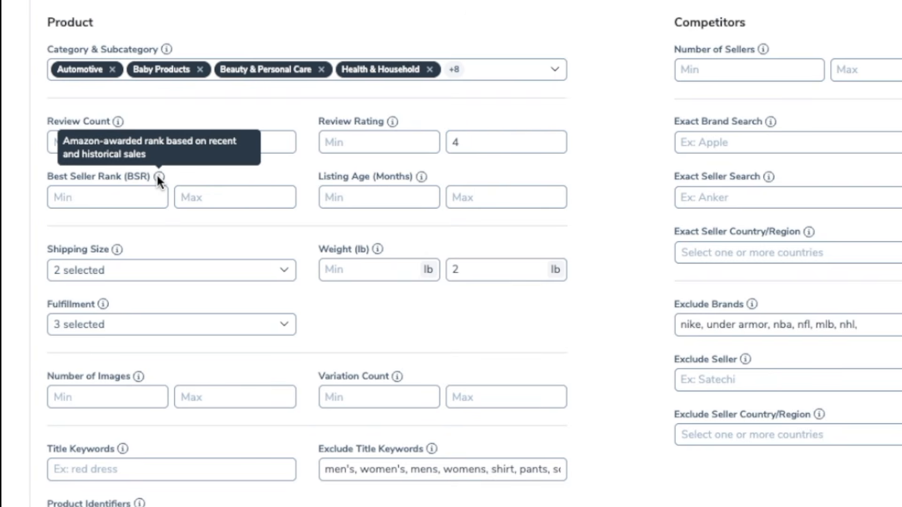
pyautogui.click(194, 191)
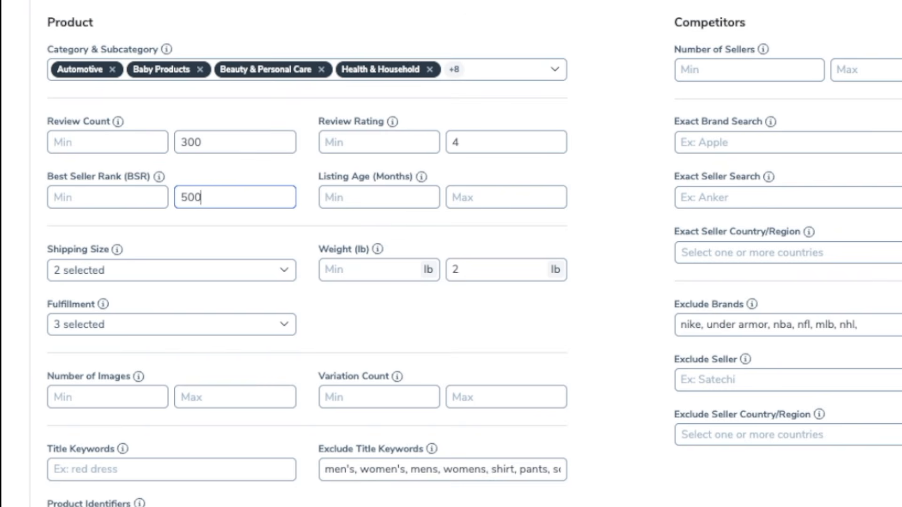
pyautogui.write('5000')
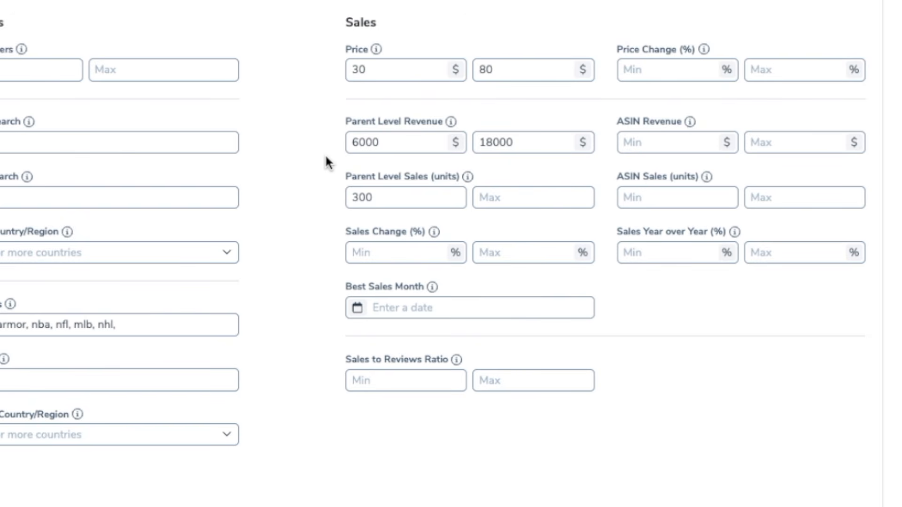
# Set the minimum price to $29.68 and open the maximum price for editing
pyautogui.moveTo(384, 67); pyautogui.dragTo(341, 68)
pyautogui.write('29.68')
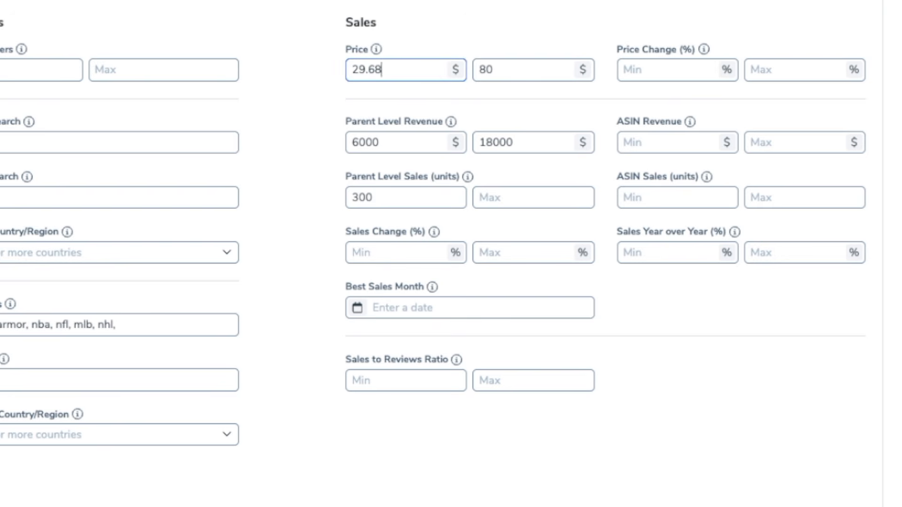
pyautogui.click(507, 72)
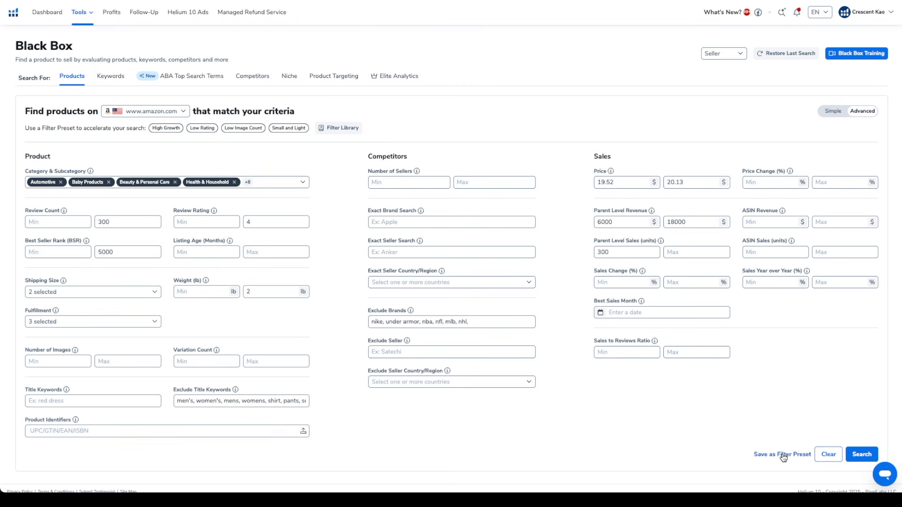
pyautogui.click(783, 455)
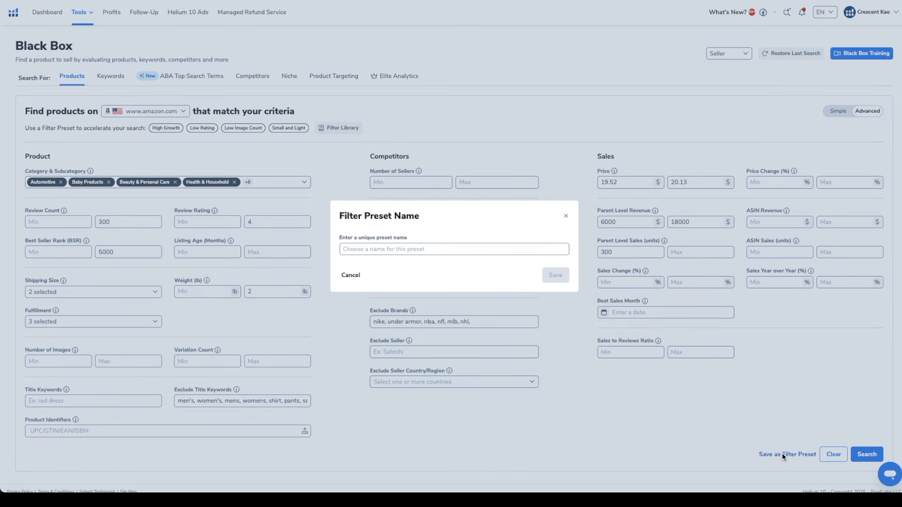
pyautogui.click(413, 249)
pyautogui.write('Custom')
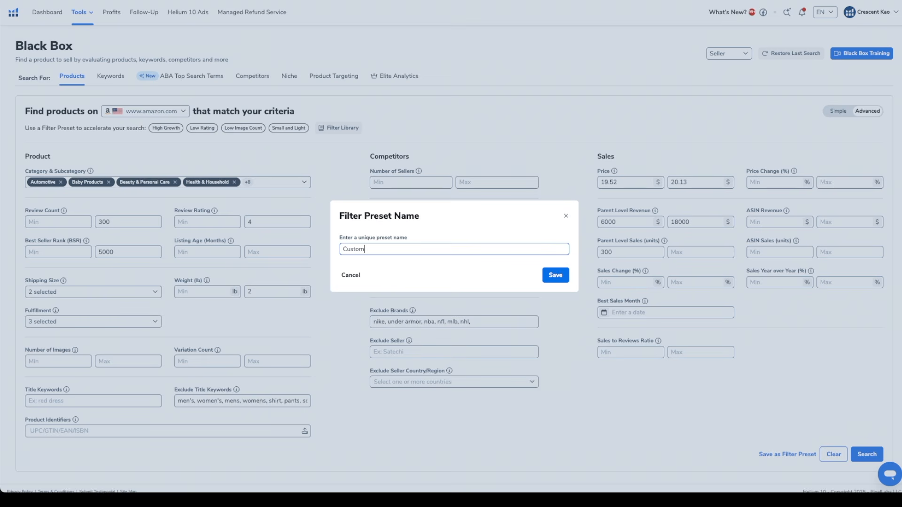
pyautogui.click(353, 276)
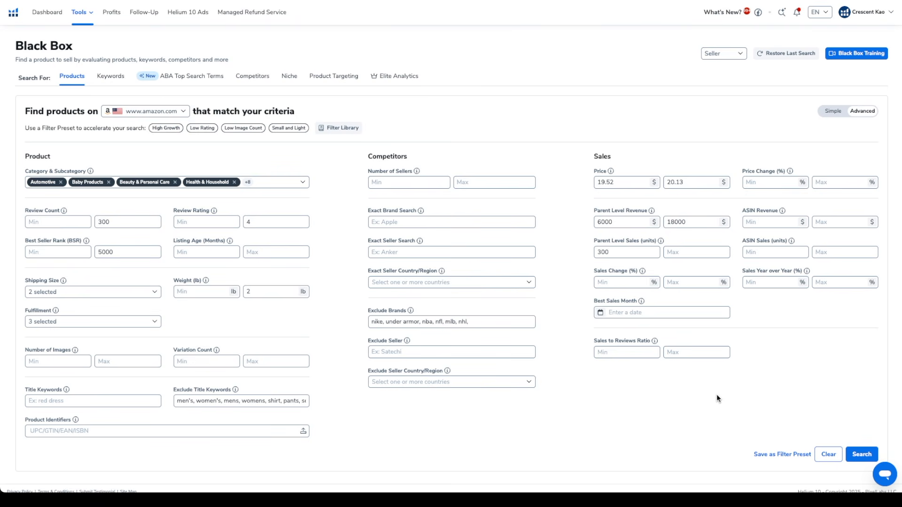
# Run the product search with the configured filters
pyautogui.click(864, 454)
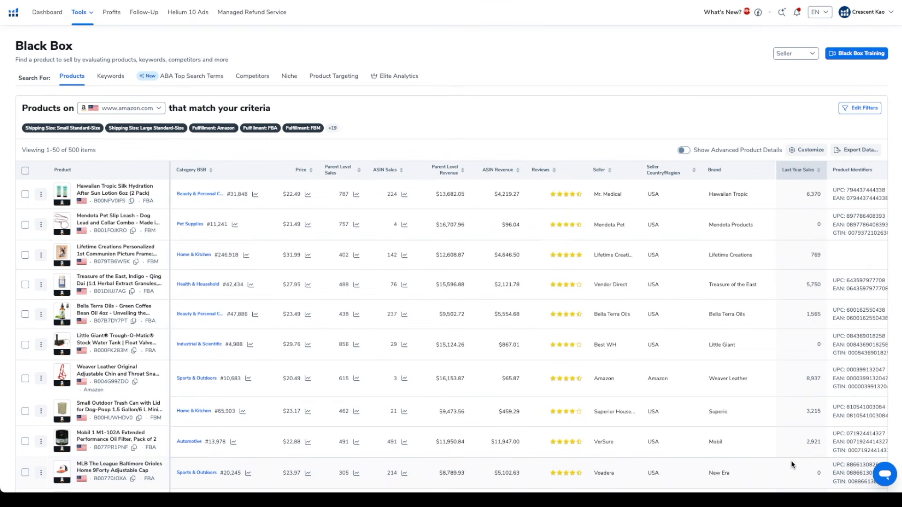
pyautogui.click(860, 108)
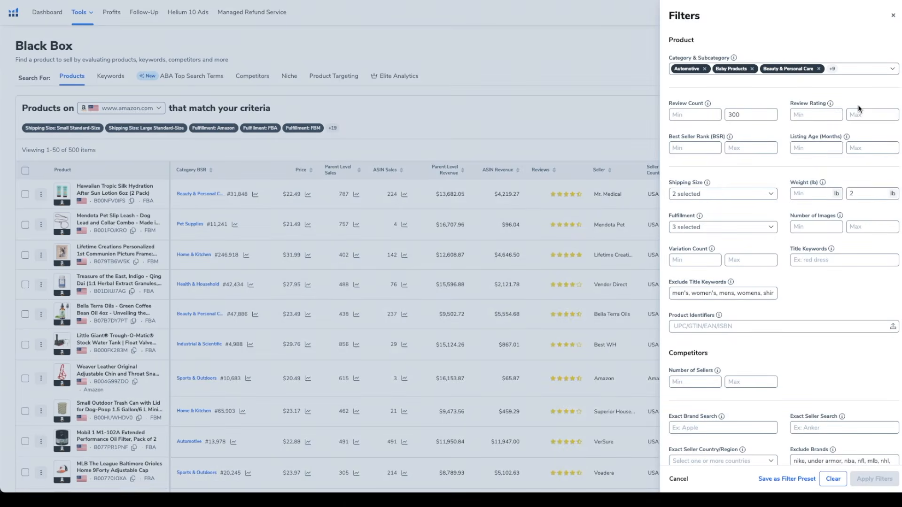
pyautogui.scroll(-10, 858, 104)
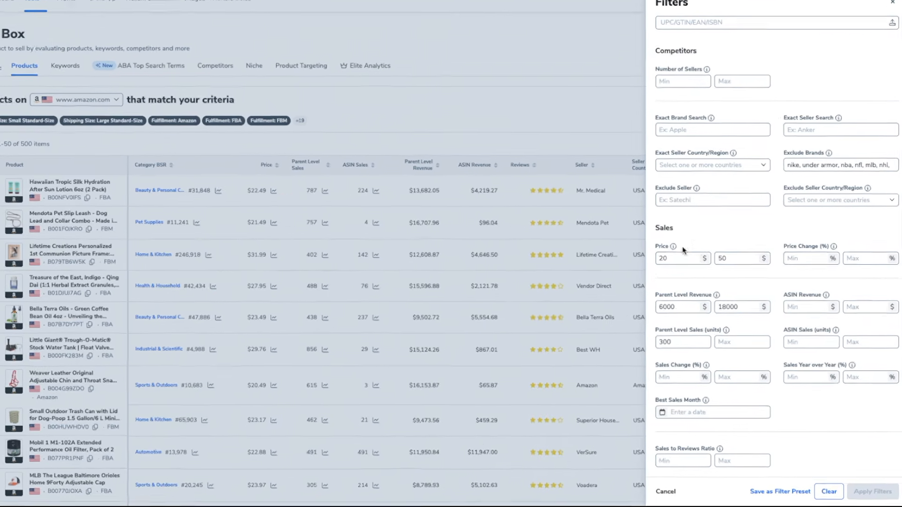
pyautogui.click(668, 259)
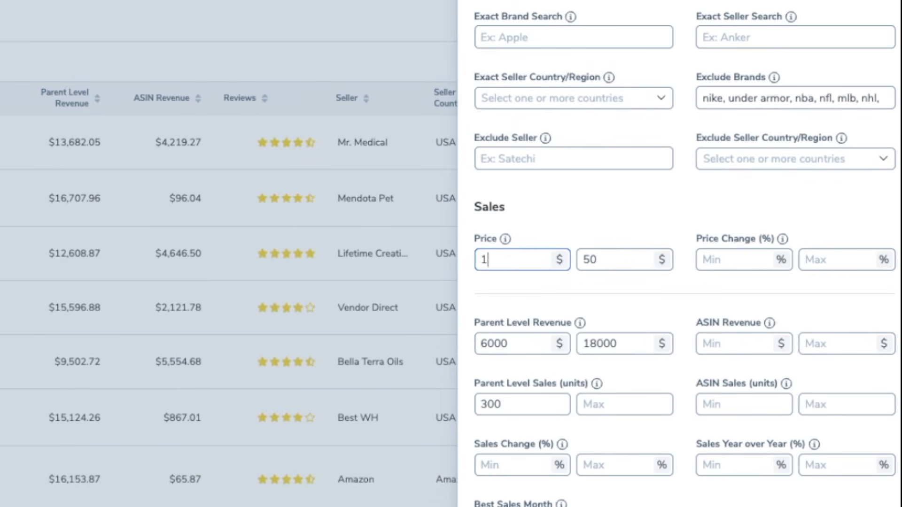
pyautogui.press('BackSpace')
pyautogui.press('BackSpace')
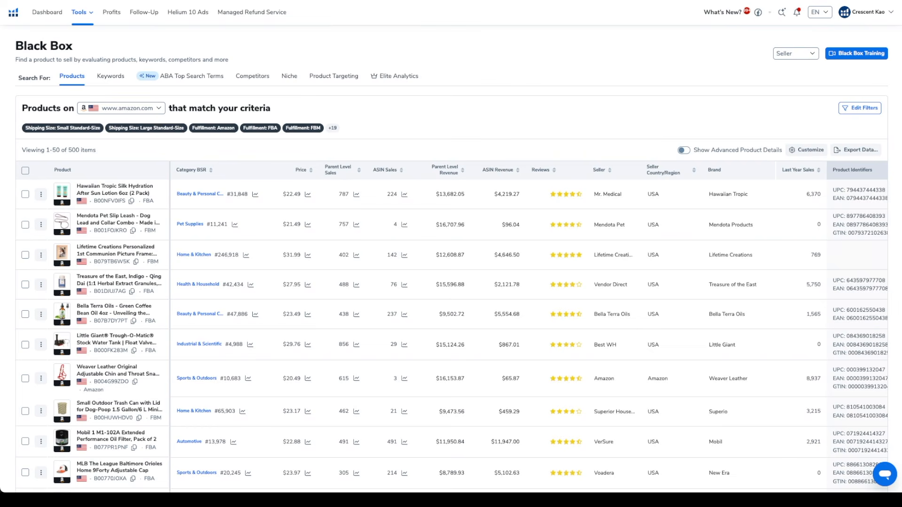
# Examine the product search results on the first and last results pages for possible product ideas
pyautogui.scroll(-3, 451, 259)
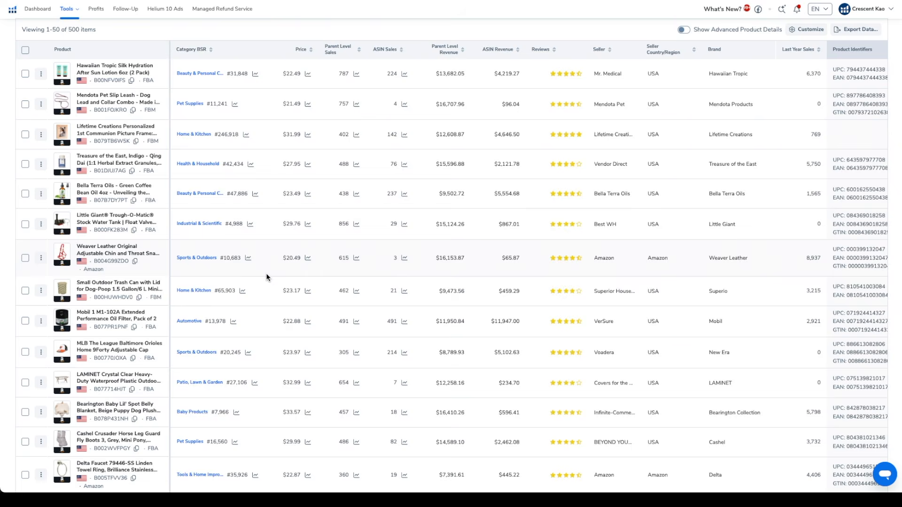
pyautogui.scroll(-20, 267, 275)
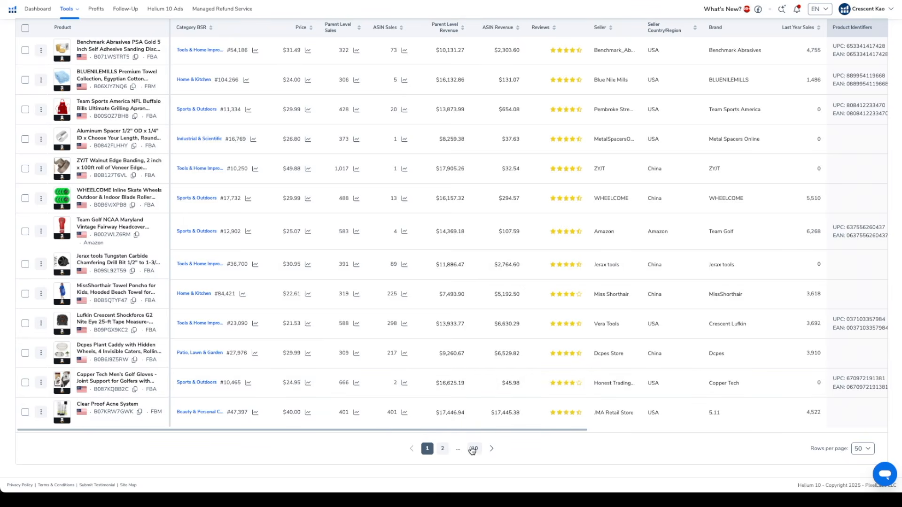
pyautogui.click(476, 449)
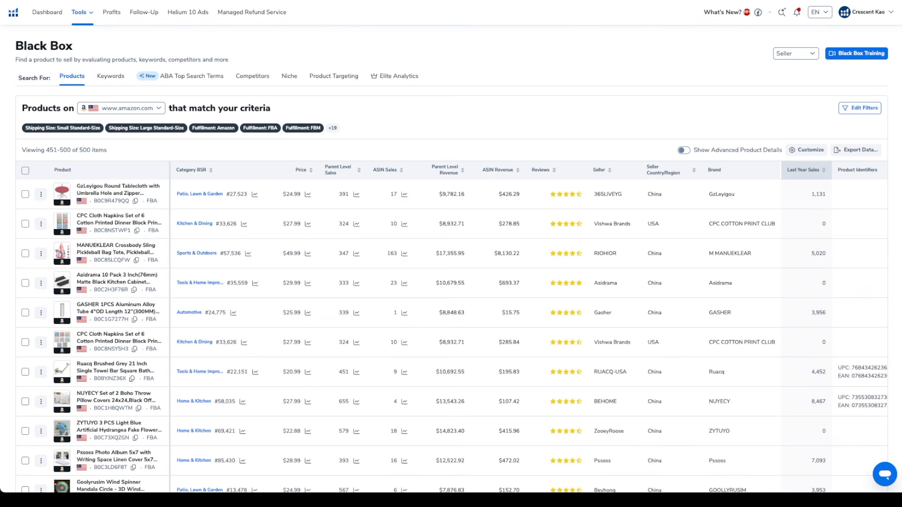
pyautogui.scroll(-3, 451, 263)
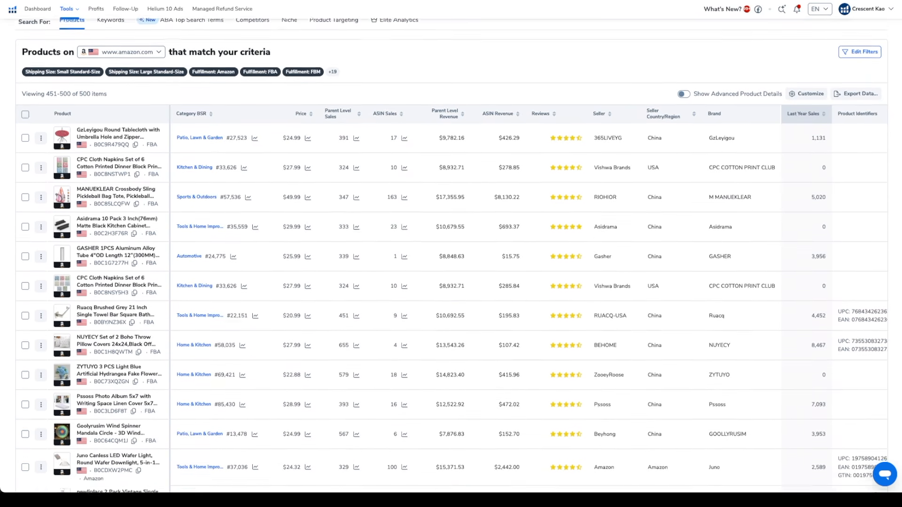
pyautogui.scroll(-3, 451, 263)
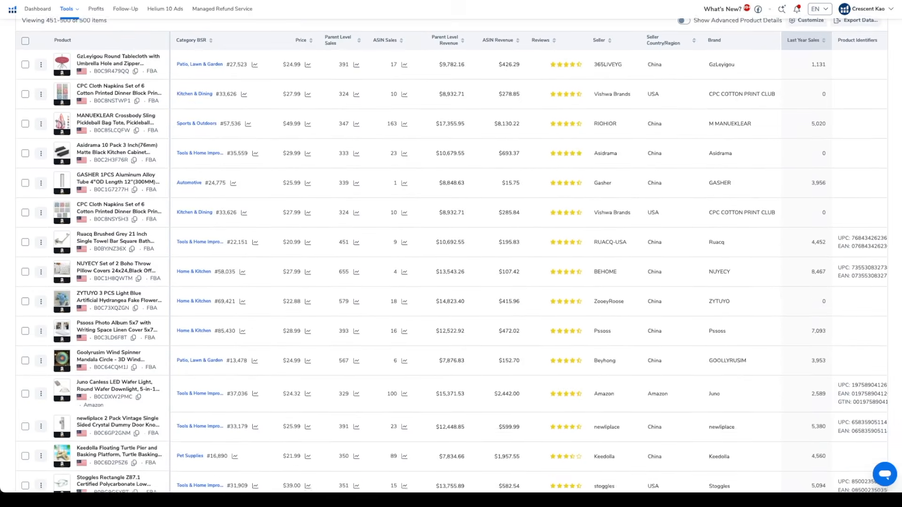
pyautogui.scroll(-3, 451, 263)
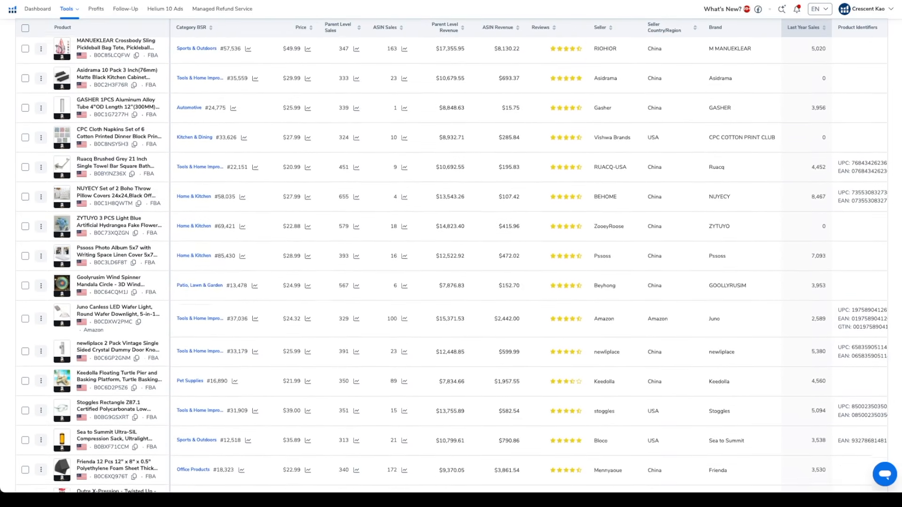
pyautogui.scroll(-3, 451, 263)
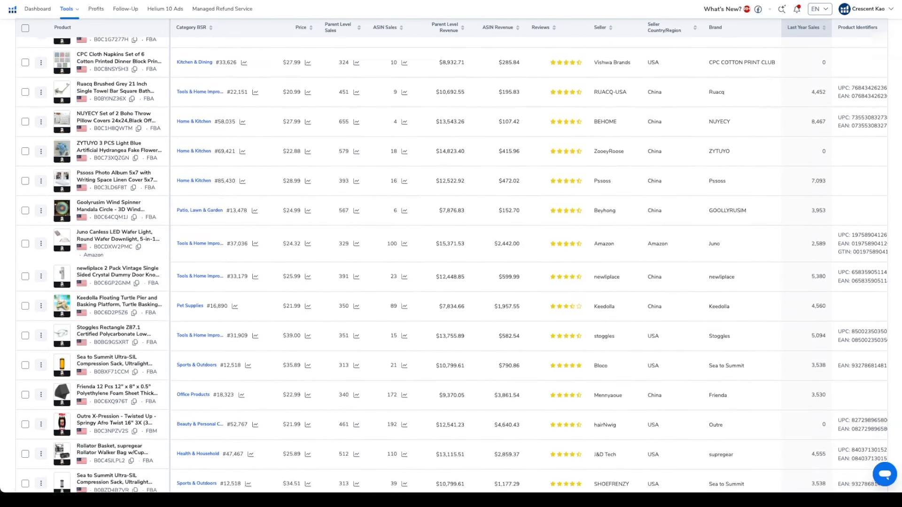
pyautogui.scroll(-3, 451, 263)
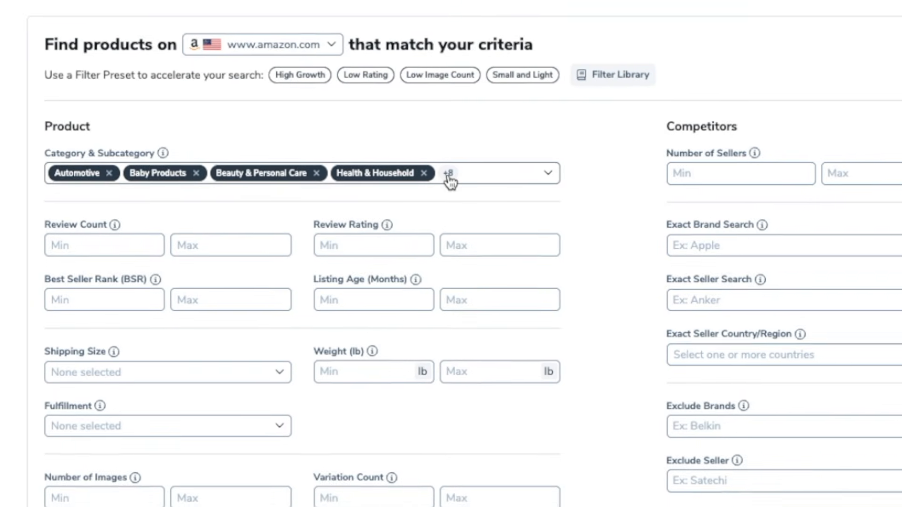
# Replace all selected categories with Tents & Shelters under Sports & Outdoors, Outdoor Recreation, Camping & Hiking, and run the search
pyautogui.click(448, 174)
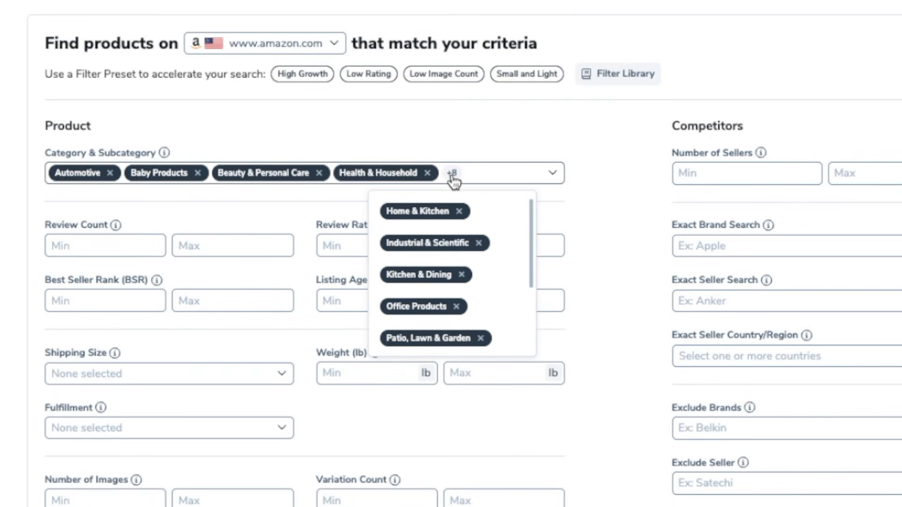
pyautogui.moveTo(530, 211); pyautogui.dragTo(531, 250)
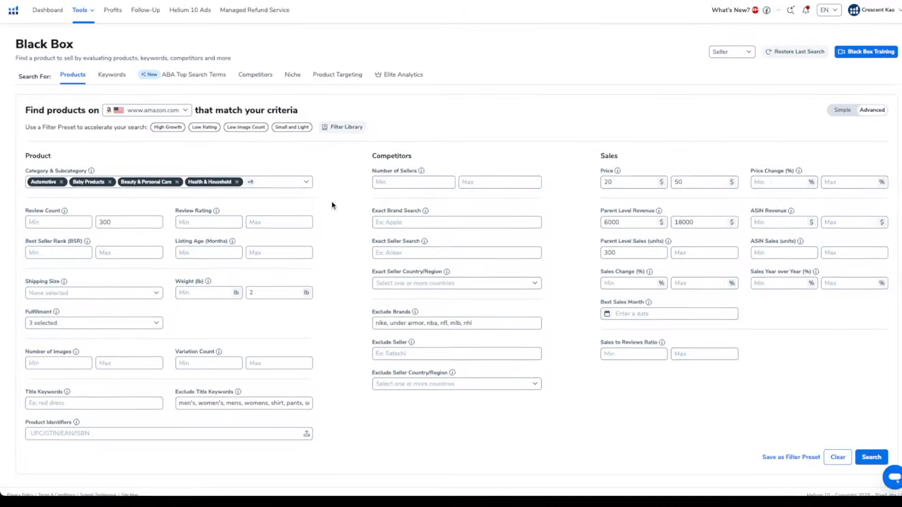
pyautogui.click(305, 183)
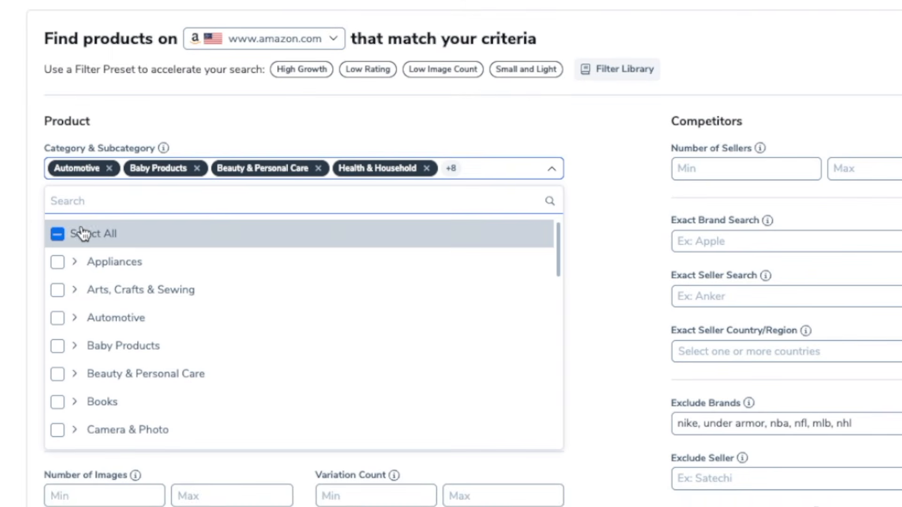
pyautogui.click(59, 235)
pyautogui.scroll(-5, 155, 301)
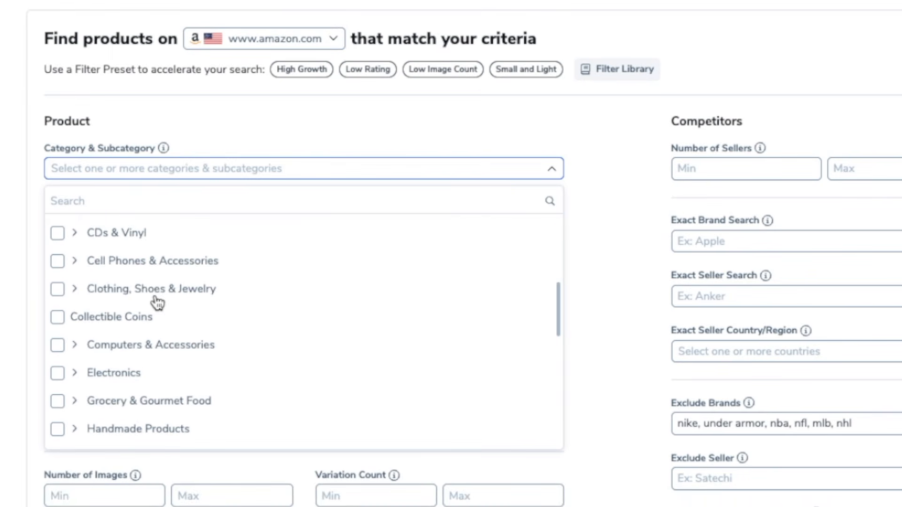
pyautogui.scroll(-8, 157, 303)
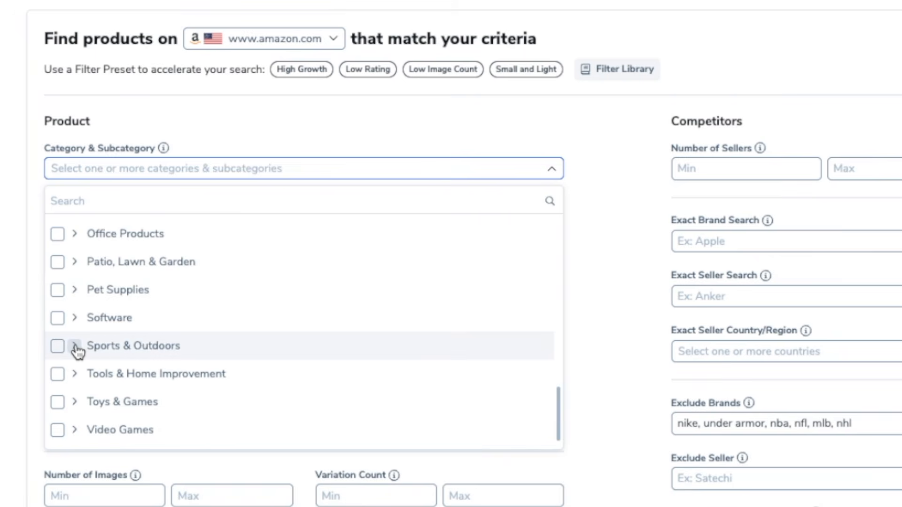
pyautogui.scroll(-5, 111, 349)
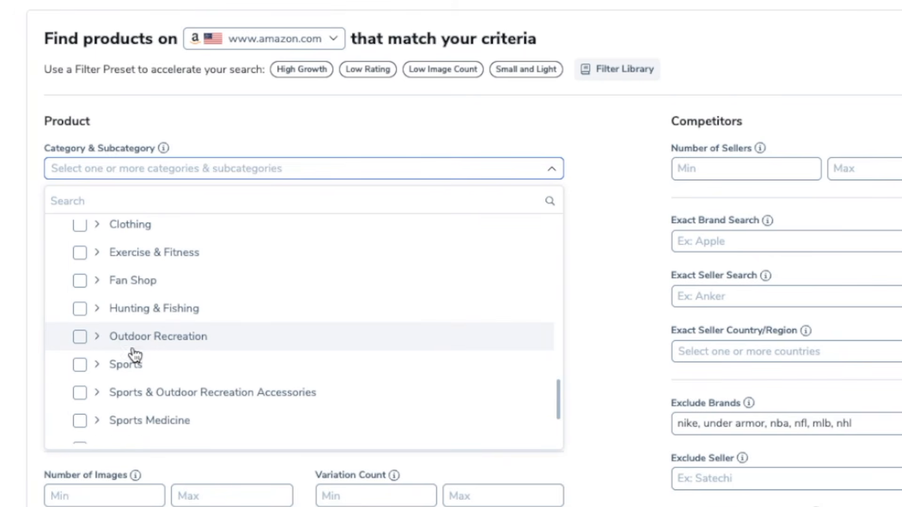
pyautogui.scroll(-1, 148, 352)
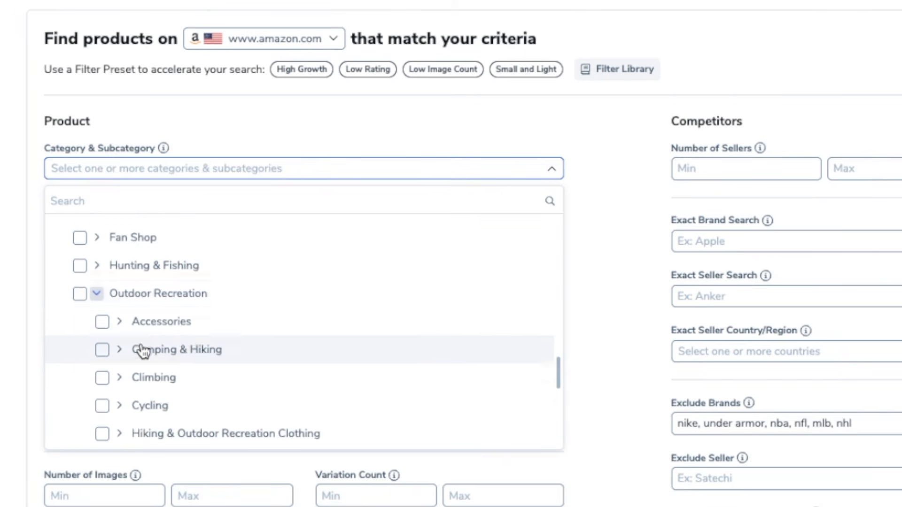
pyautogui.scroll(-7, 188, 352)
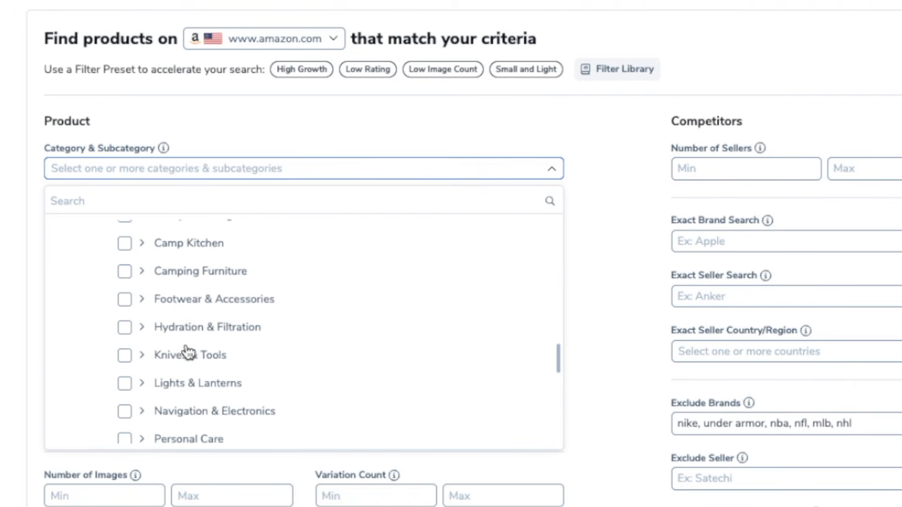
pyautogui.click(124, 358)
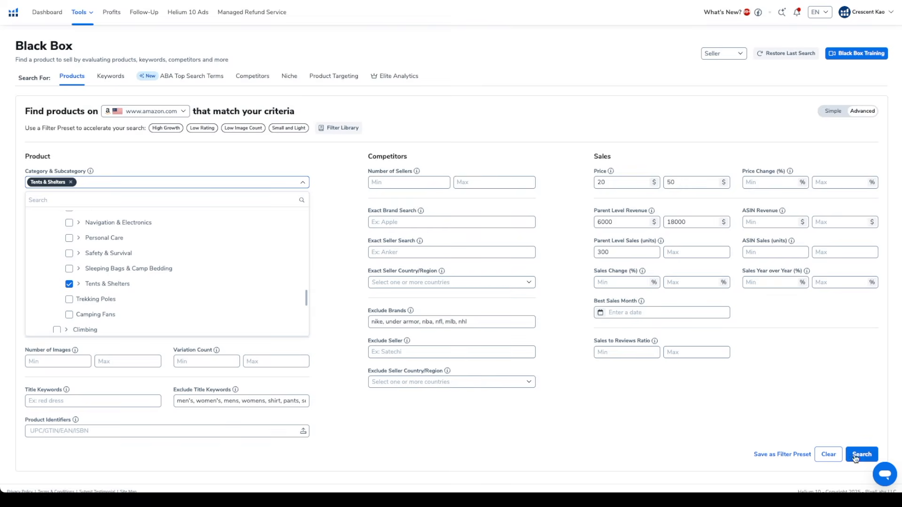
pyautogui.click(855, 458)
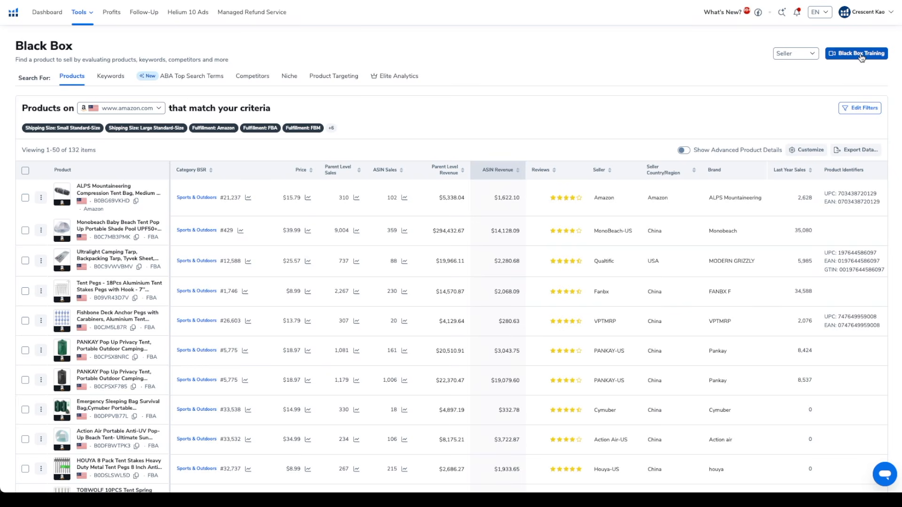
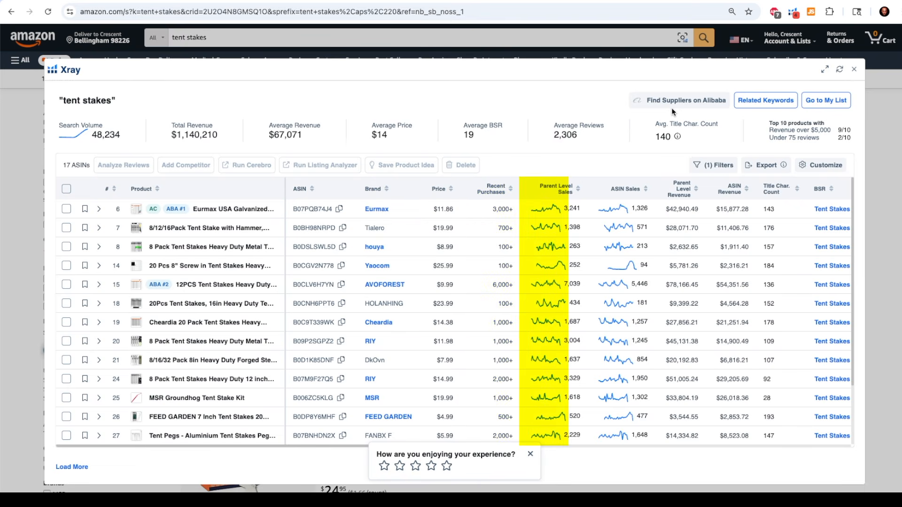
# Review the tent stakes results in Xray and run Cerebro on the Eurmax, AVOFOREST and Cheardia products
pyautogui.moveTo(408, 446); pyautogui.dragTo(613, 447)
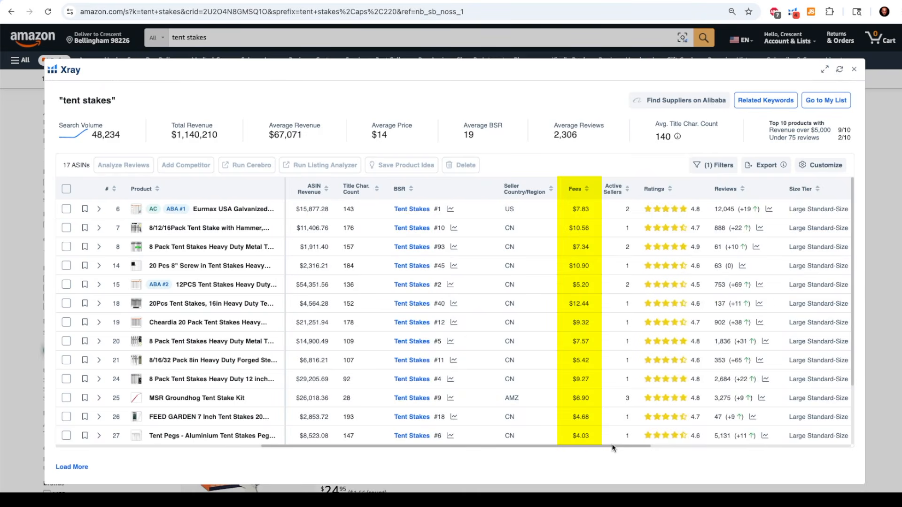
pyautogui.moveTo(613, 449); pyautogui.dragTo(344, 447)
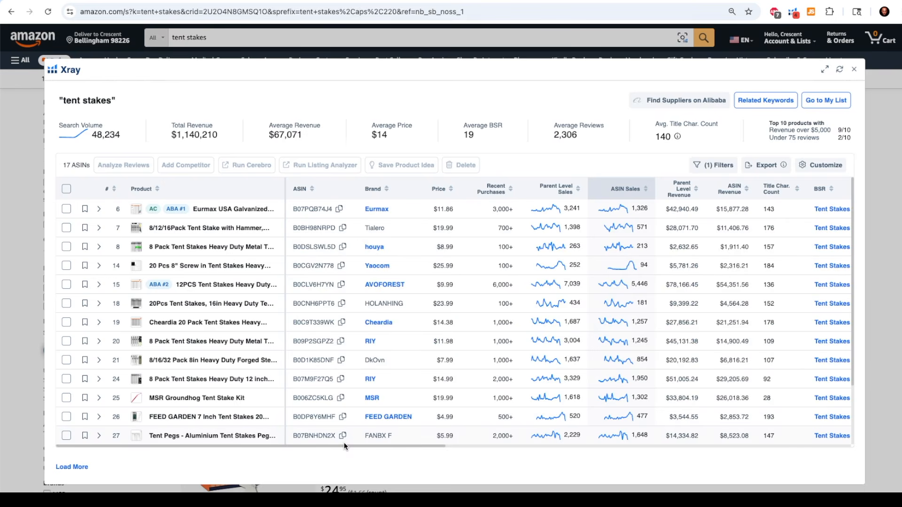
pyautogui.click(66, 209)
pyautogui.click(67, 287)
pyautogui.click(67, 324)
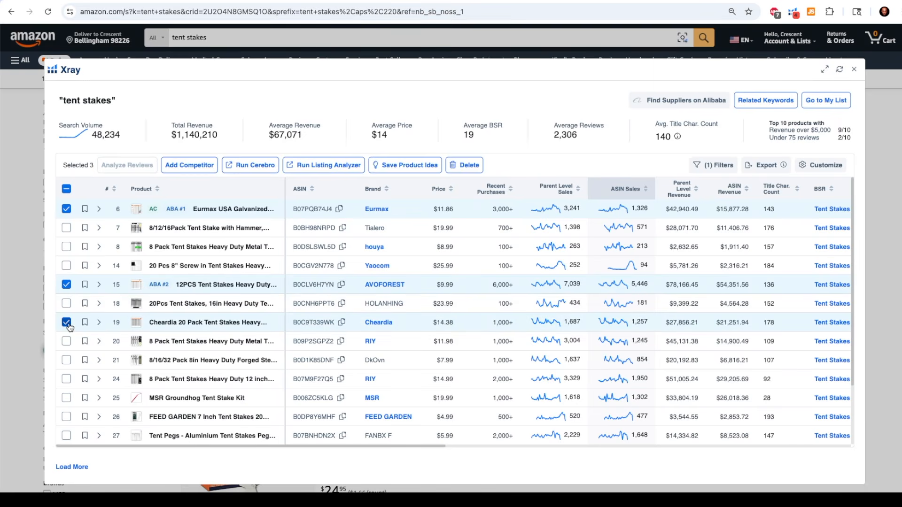
pyautogui.click(263, 165)
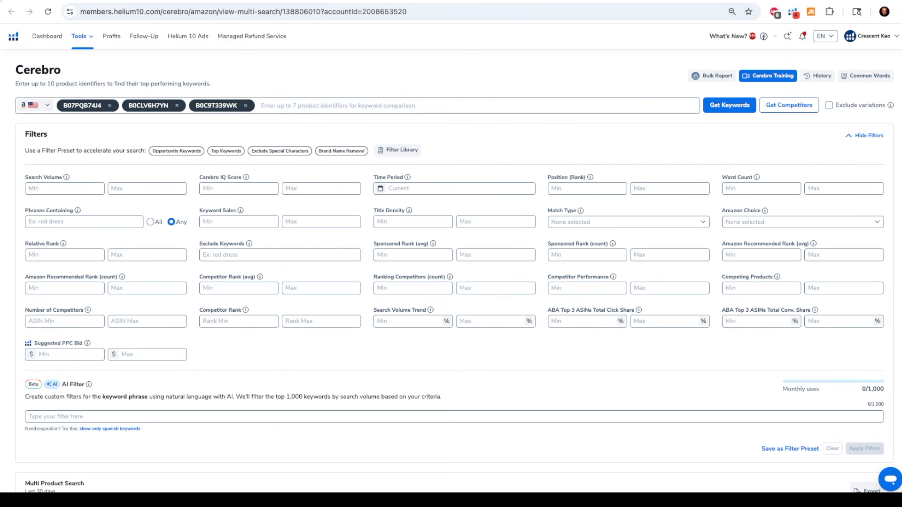
# Sort the Cerebro keyword list for the three tent stake products by search volume
pyautogui.scroll(-10, 451, 282)
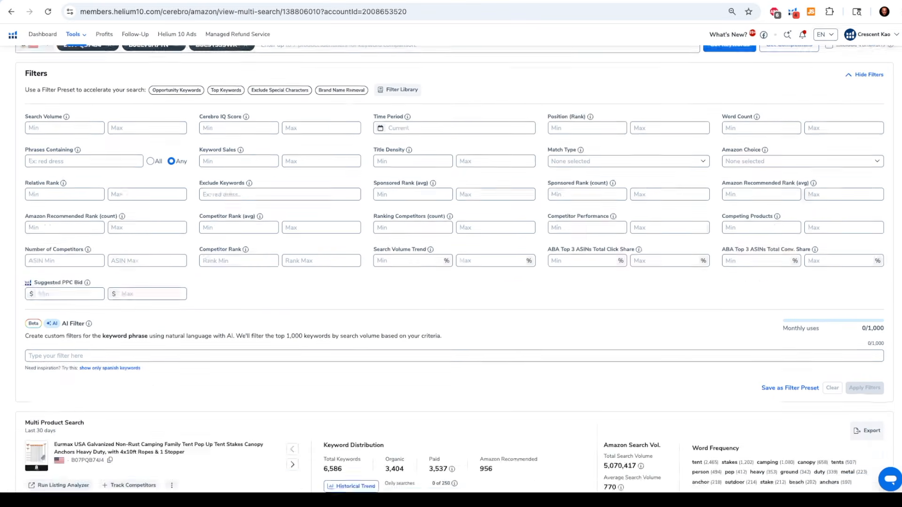
pyautogui.scroll(-2, 451, 282)
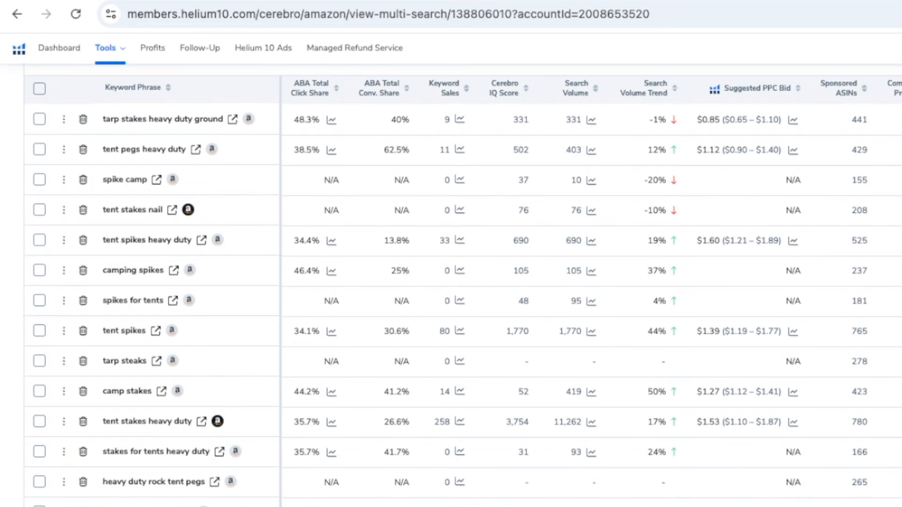
pyautogui.click(587, 89)
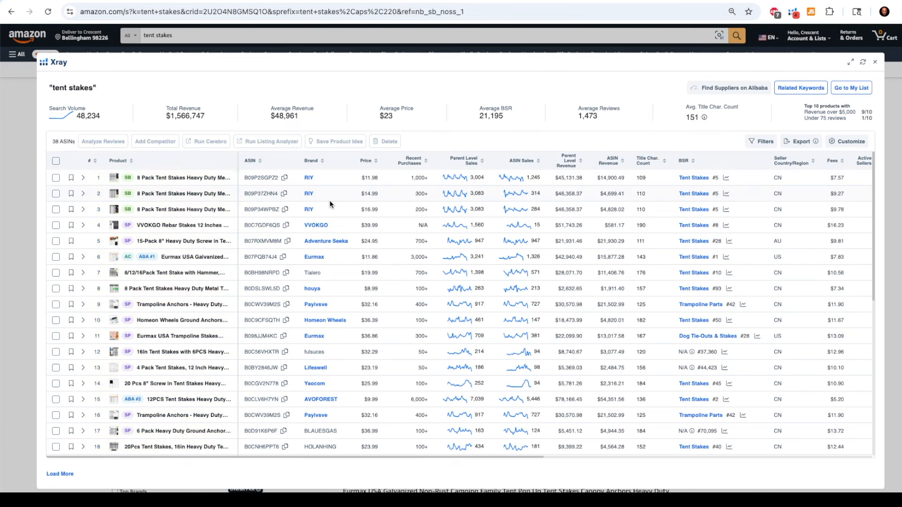
# Compare the tent stakes products in Xray by recent purchases and parent level revenue, and restore the original ranking order
pyautogui.click(427, 165)
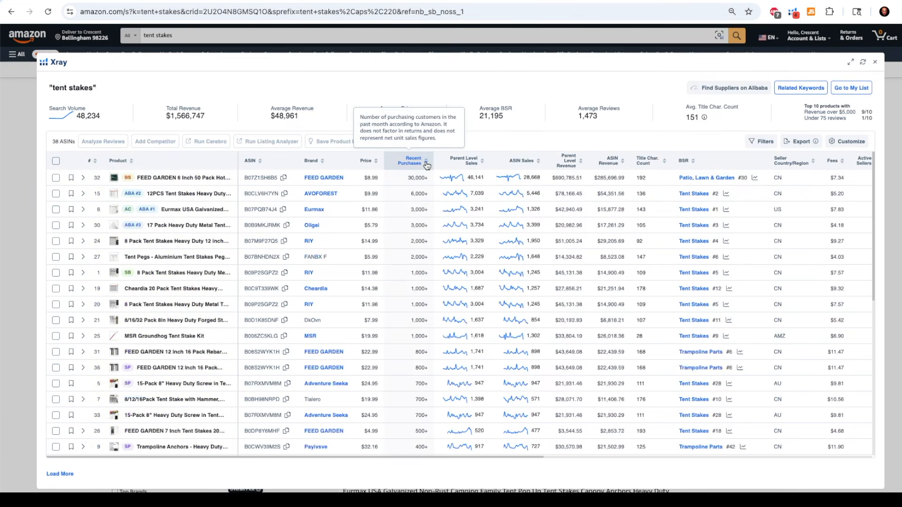
pyautogui.click(582, 163)
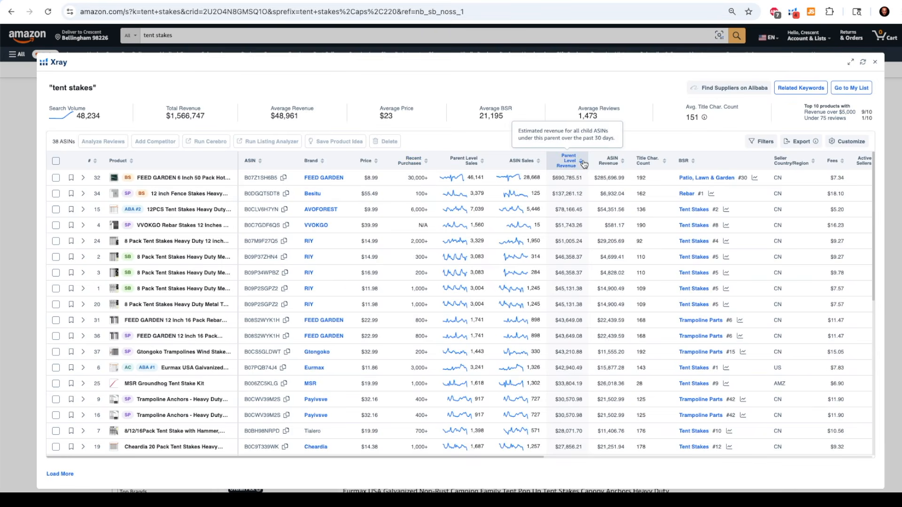
pyautogui.click(95, 162)
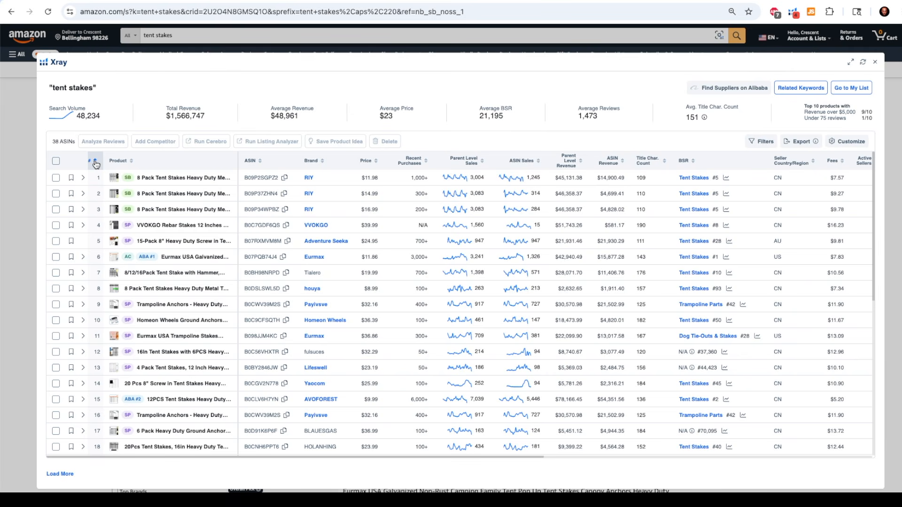
# Filter the Xray results to hide sponsored products
pyautogui.click(762, 145)
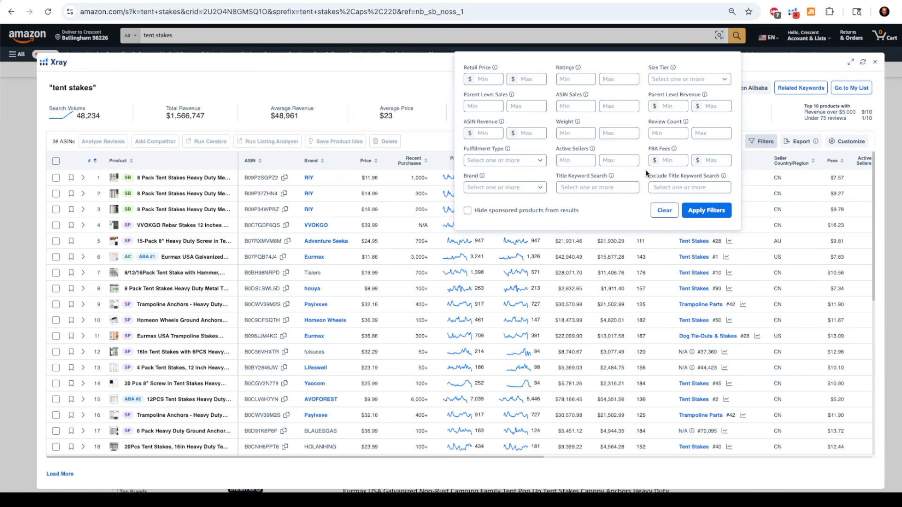
pyautogui.click(467, 211)
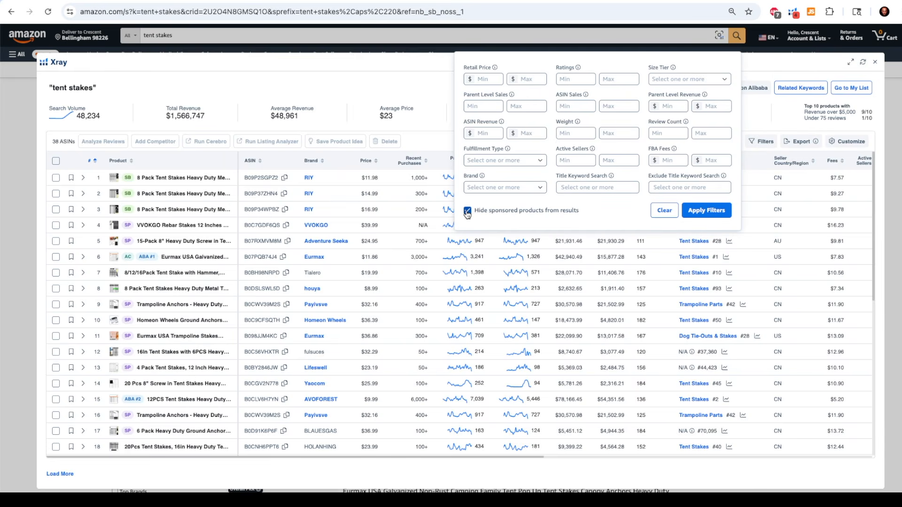
pyautogui.click(705, 211)
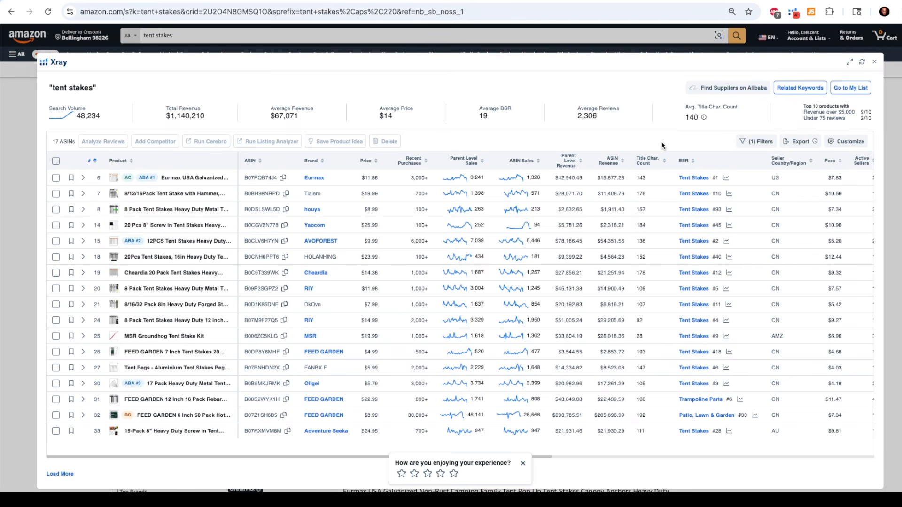
# Close Xray, look through the tent stakes listings for a product variation, and search Amazon for "screw in tent stakes"
pyautogui.click(875, 61)
pyautogui.scroll(-5, 510, 281)
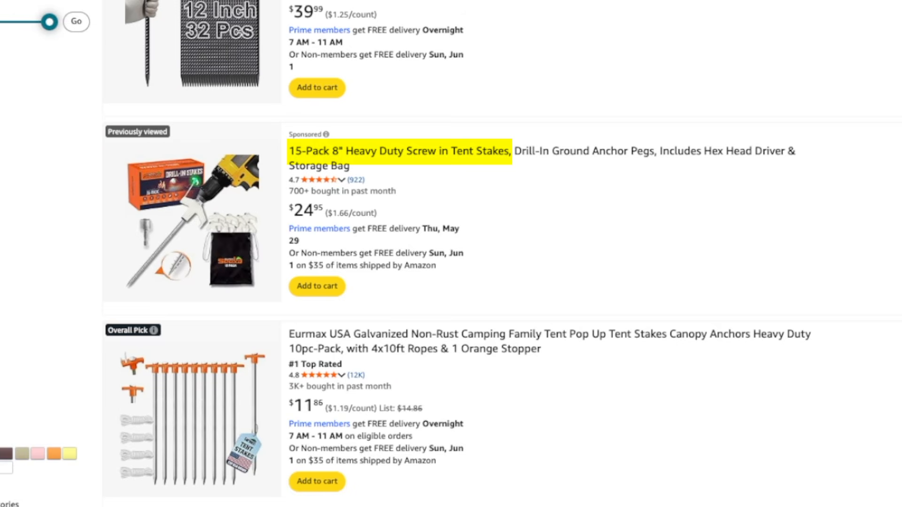
pyautogui.scroll(5, 328, 66)
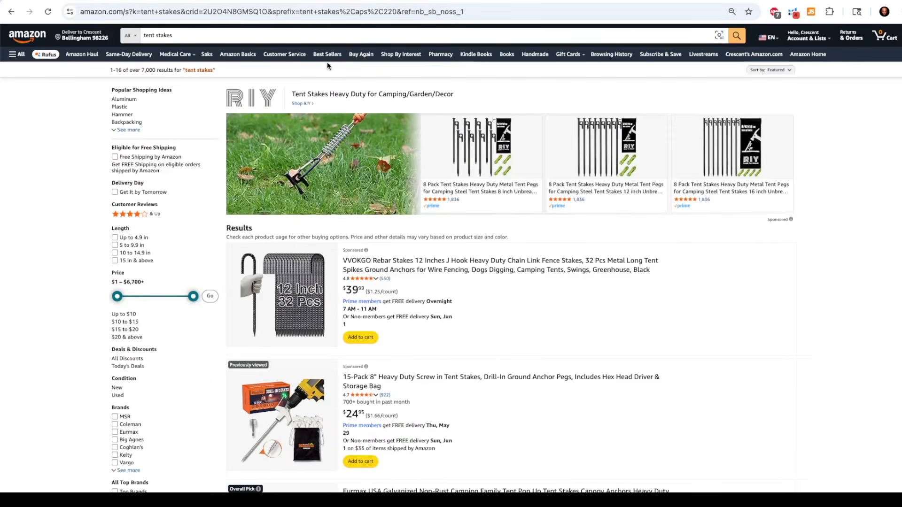
pyautogui.click(143, 35)
pyautogui.write('screw in tent stakes')
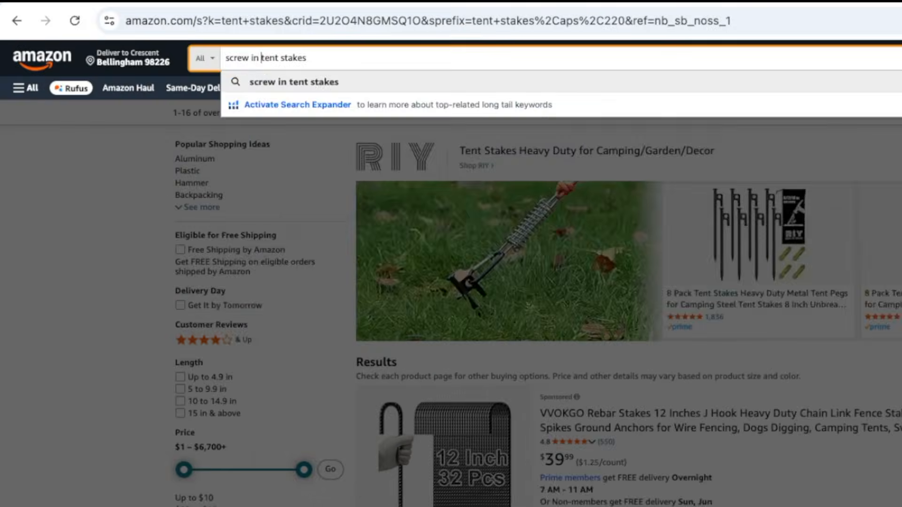
pyautogui.press('Return')
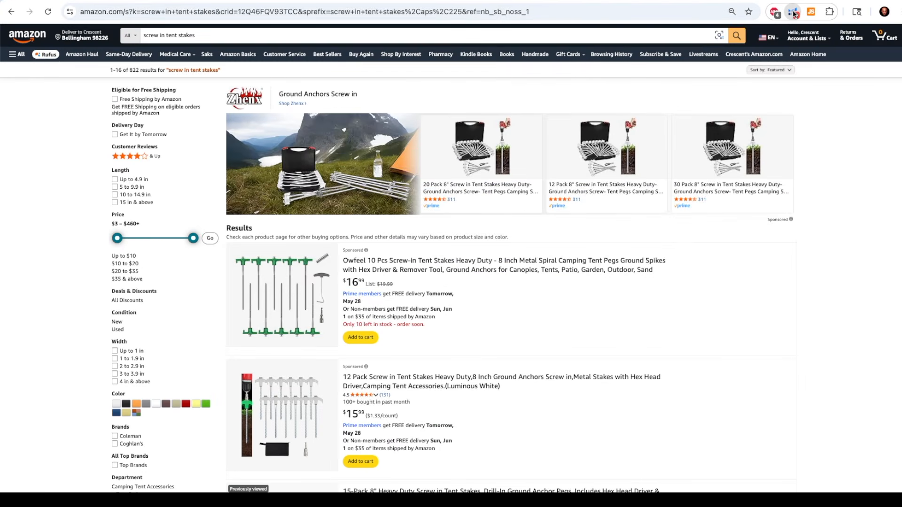
# Run Xray on the screw in tent stakes search and examine the products' sales, revenue, fees, ratings and reviews
pyautogui.click(884, 14)
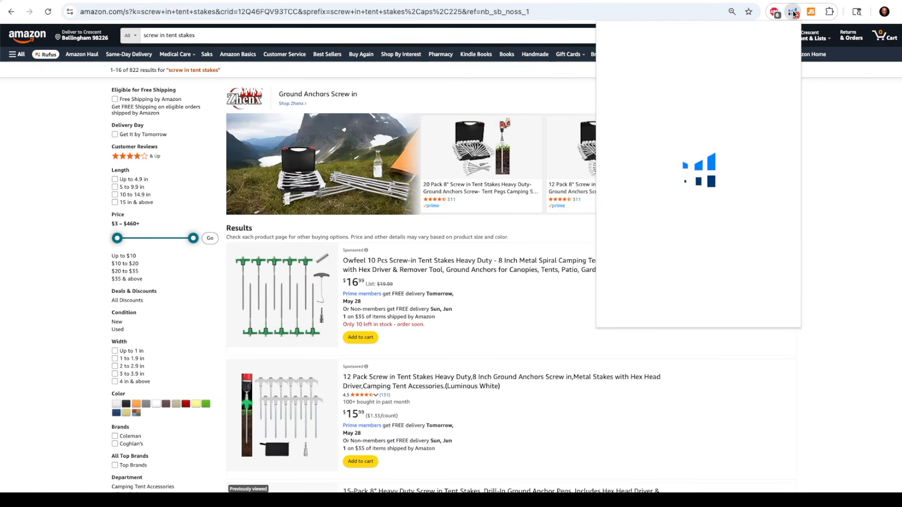
pyautogui.click(672, 104)
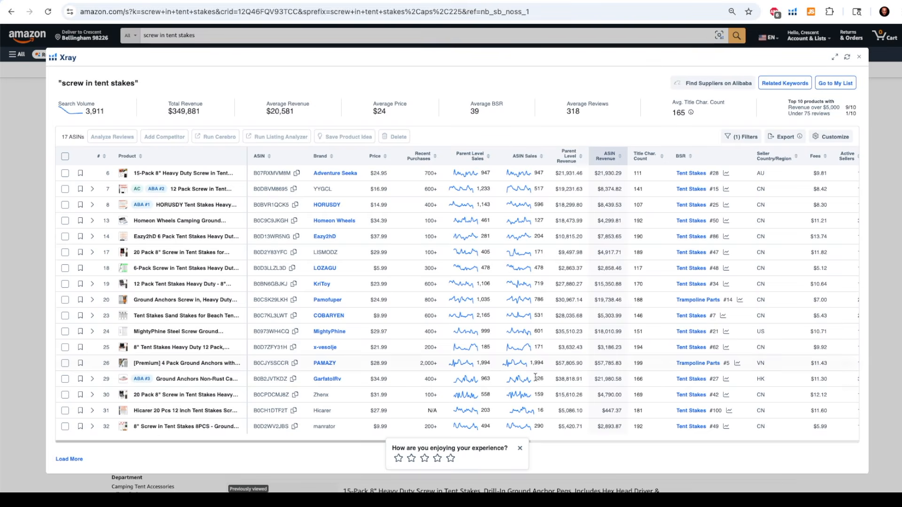
pyautogui.click(520, 448)
pyautogui.moveTo(503, 441); pyautogui.dragTo(626, 441)
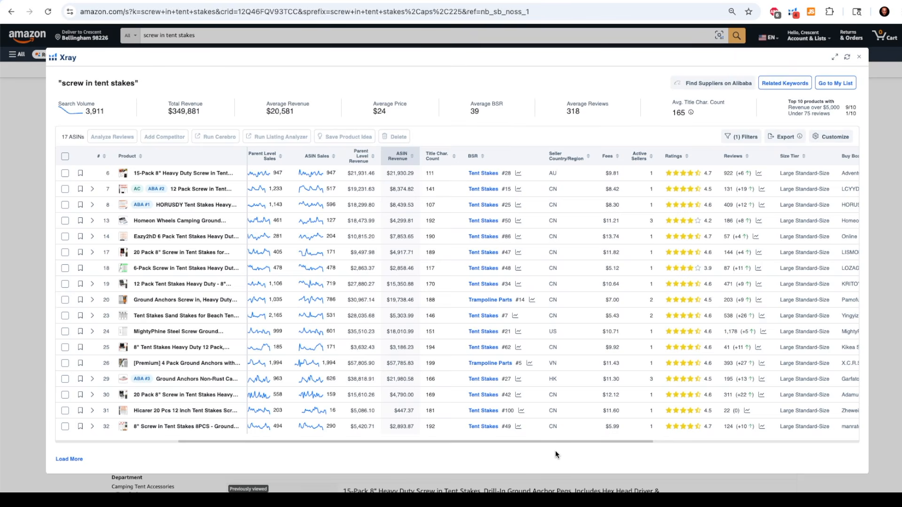
# Open the Adventure Seeka 15-pack screw in tent stakes listing and launch the Profitability Calculator for it
pyautogui.click(178, 174)
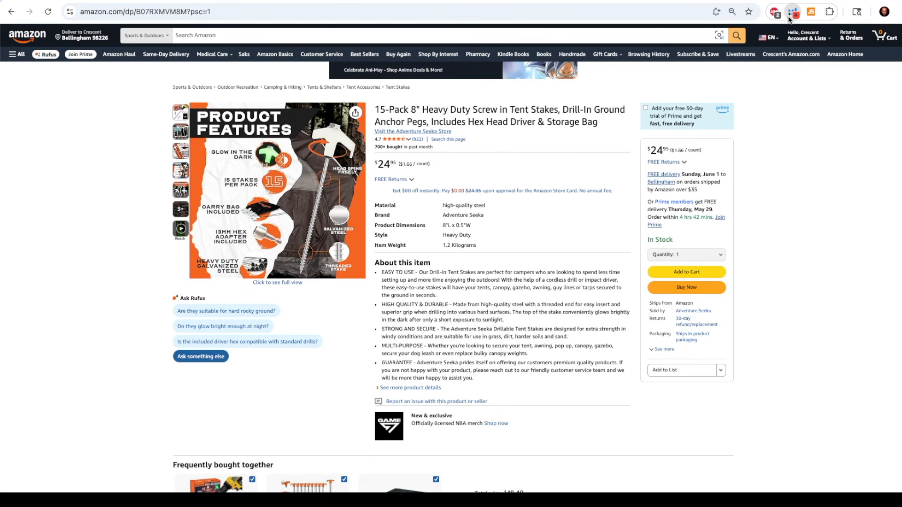
pyautogui.click(793, 12)
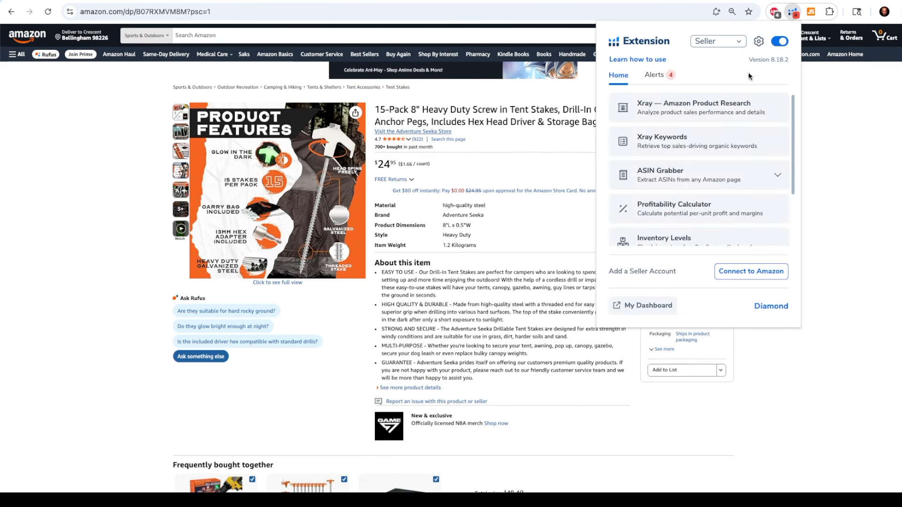
pyautogui.click(677, 215)
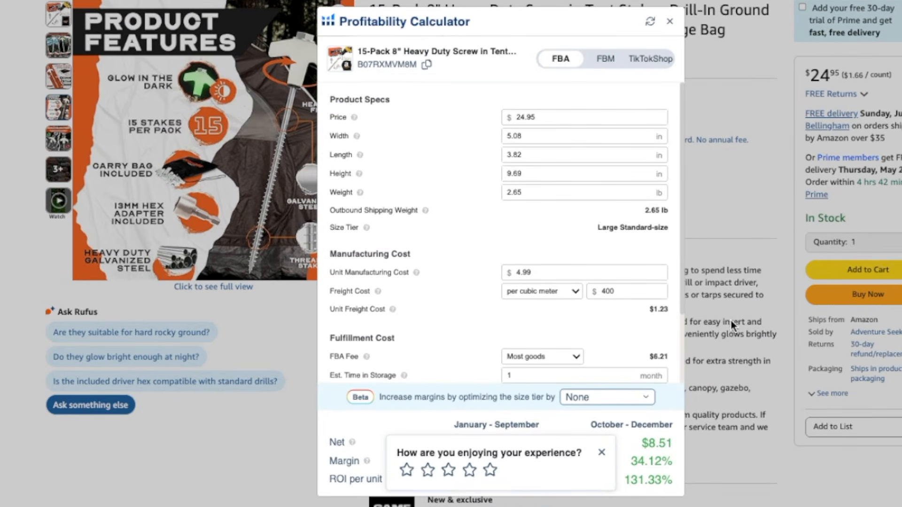
pyautogui.click(601, 452)
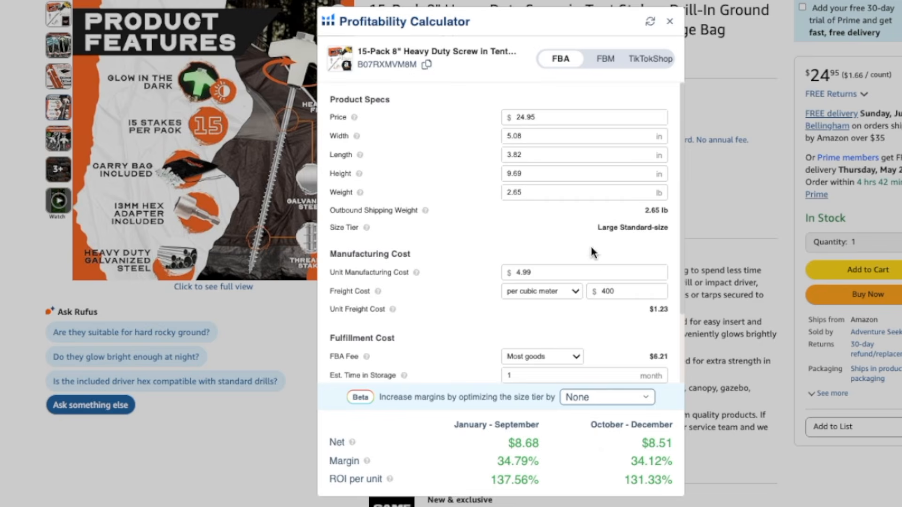
# Try a price of $29.95 in the Profitability Calculator and restore it to $24.95
pyautogui.press('BackSpace')
pyautogui.write('9')
pyautogui.press('BackSpace')
pyautogui.write('4')
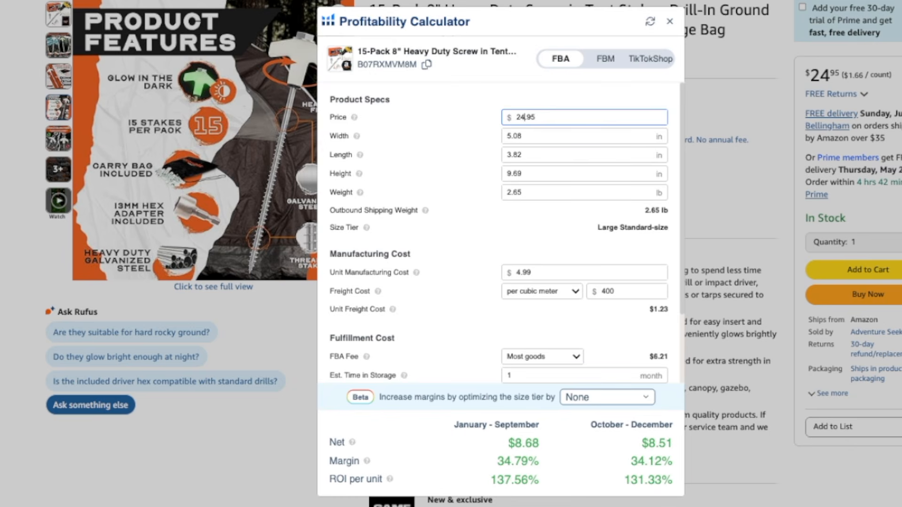
# Check Alibaba supplier prices for screw in tent stakes and set the calculator's unit manufacturing cost to $2
pyautogui.moveTo(684, 251); pyautogui.dragTo(676, 342)
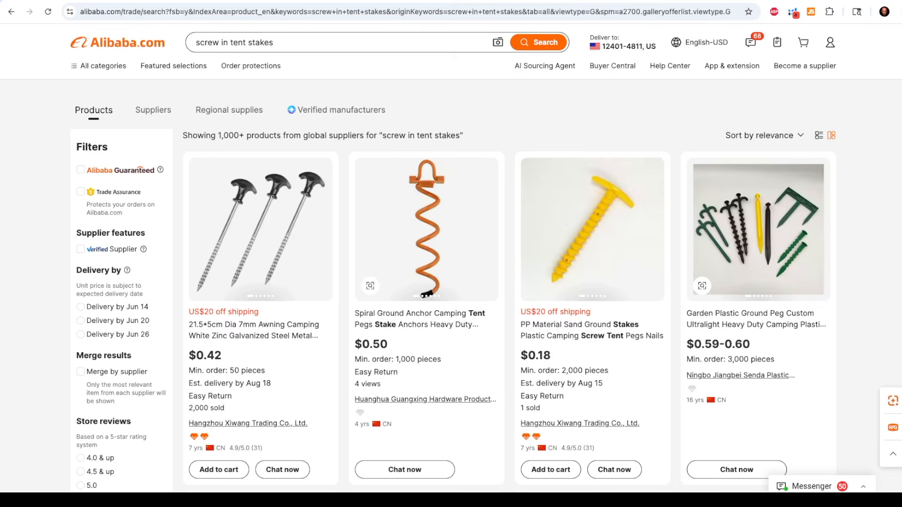
pyautogui.scroll(-3, 451, 282)
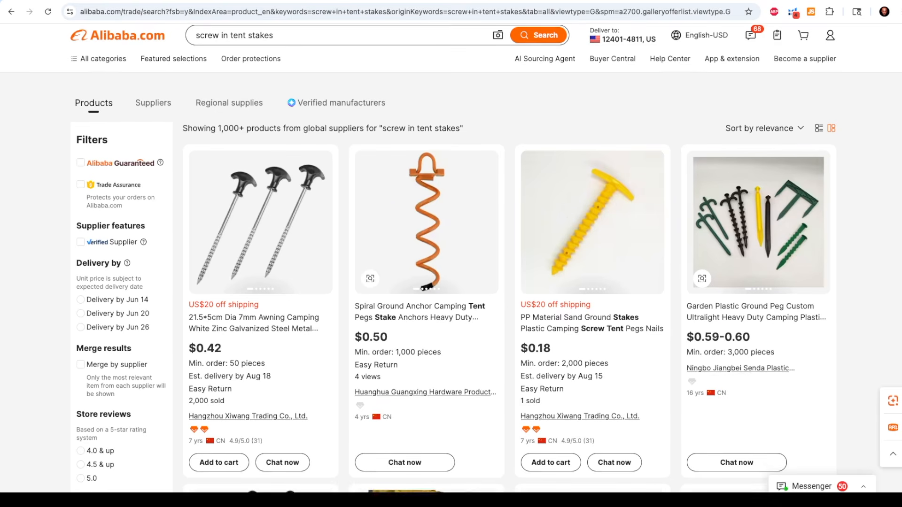
pyautogui.scroll(-5, 451, 282)
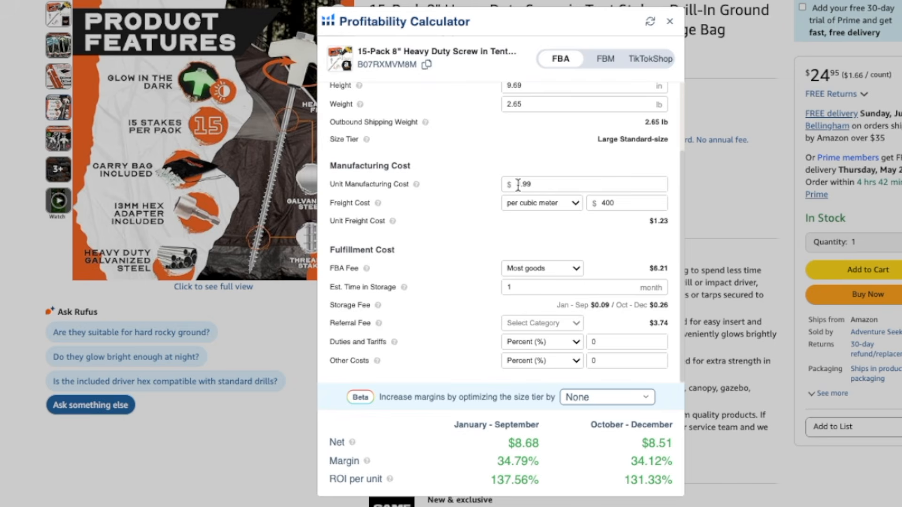
pyautogui.moveTo(516, 185); pyautogui.dragTo(558, 185)
pyautogui.write('2')
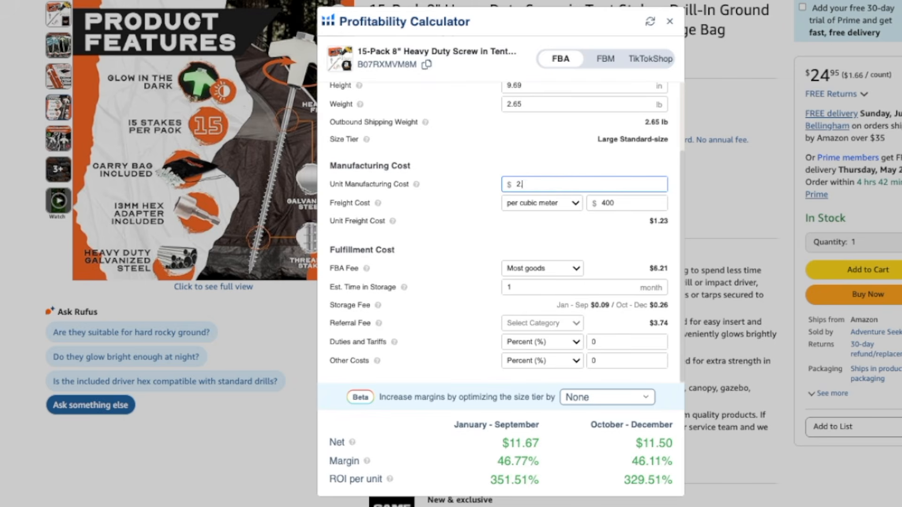
pyautogui.press('Tab')
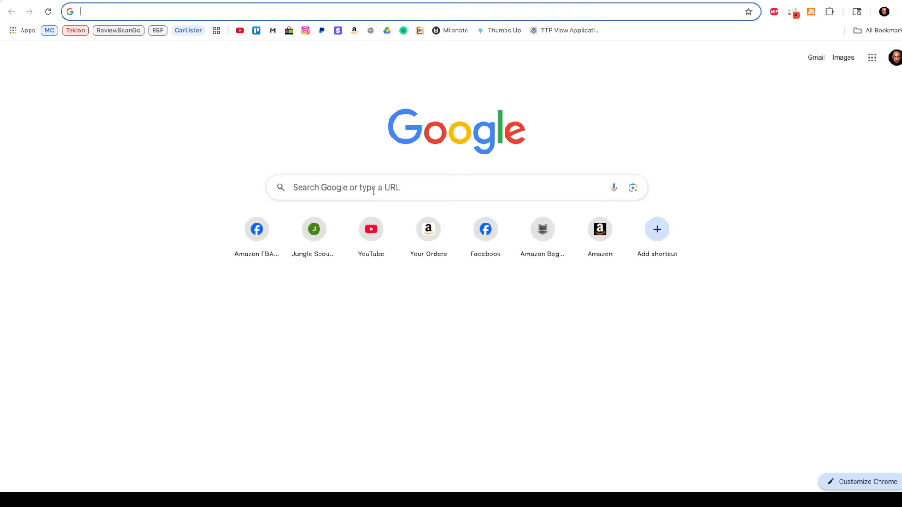
# Search Google for "amazon fba calculator" and open Amazon Seller Central's Fulfillment by Amazon (FBA) Revenue Calculator
pyautogui.click(374, 188)
pyautogui.write('amazon fba calculator')
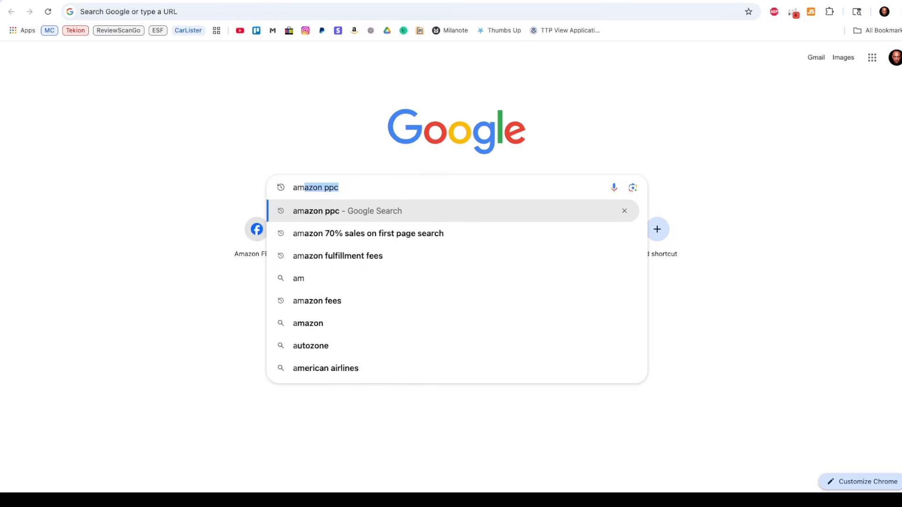
pyautogui.press('Return')
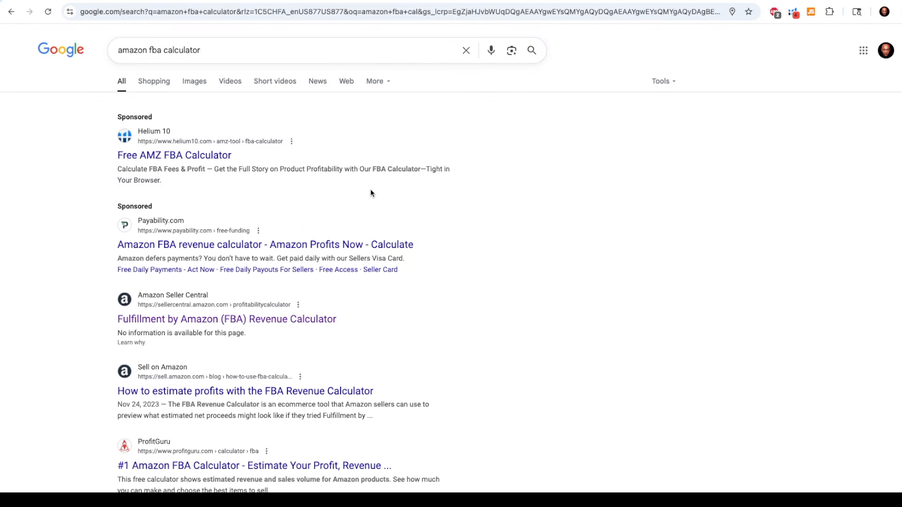
pyautogui.click(310, 321)
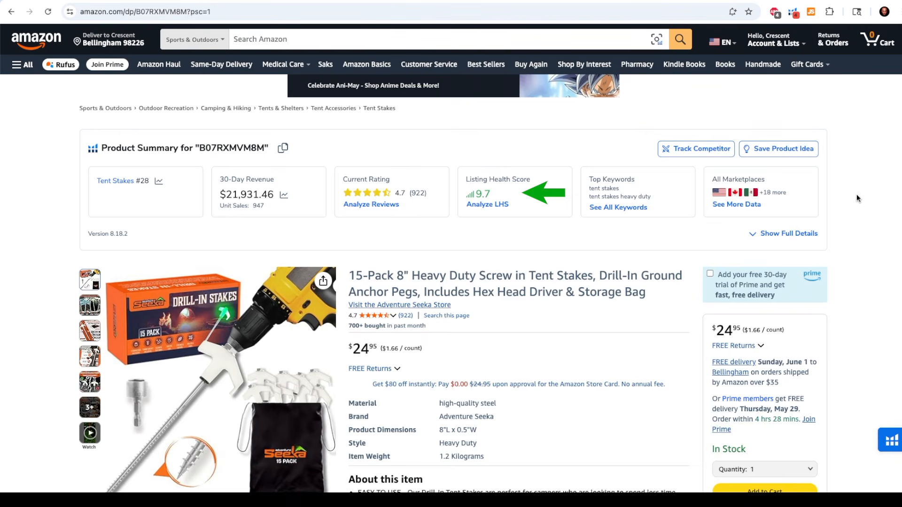
# Review all top keywords for the Adventure Seeka tent stakes listing in Xray Keywords, and close the list
pyautogui.click(646, 207)
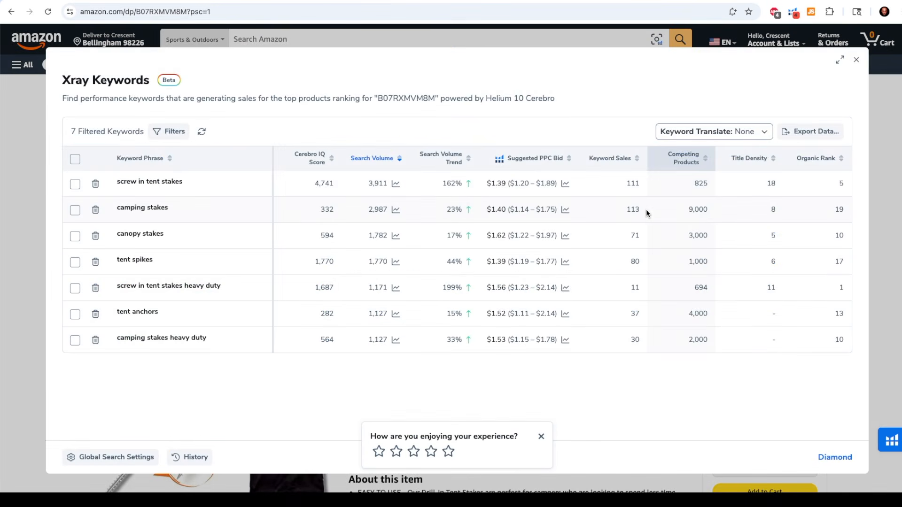
pyautogui.click(856, 60)
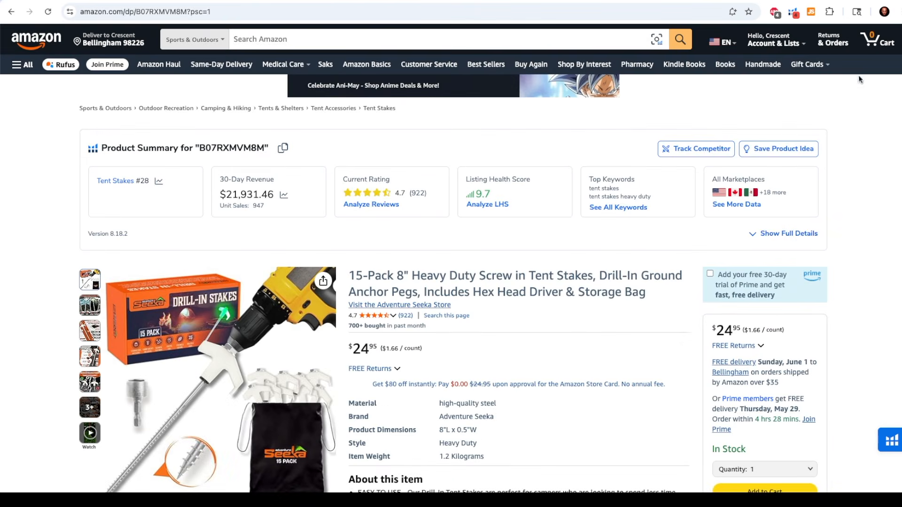
# Check the Adventure Seeka listing's price and BSR history and seller inventory levels, and open its net margin estimate
pyautogui.click(801, 234)
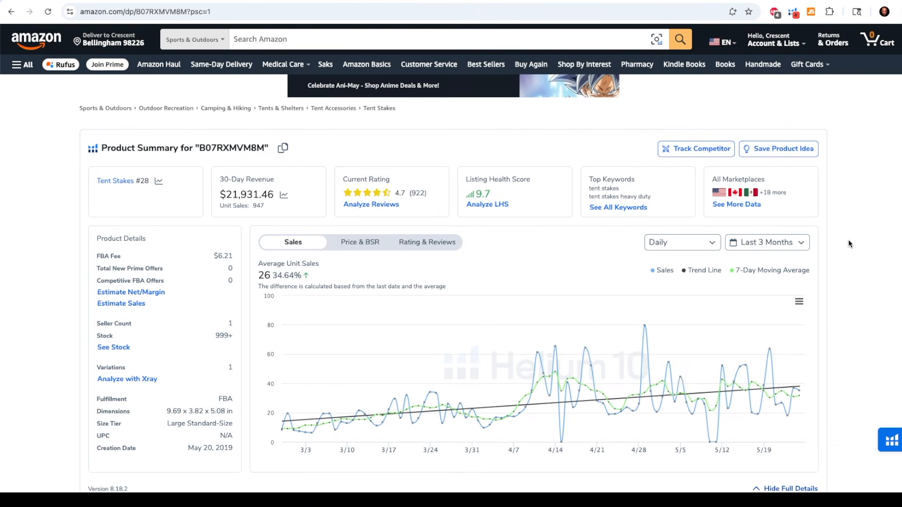
pyautogui.click(360, 242)
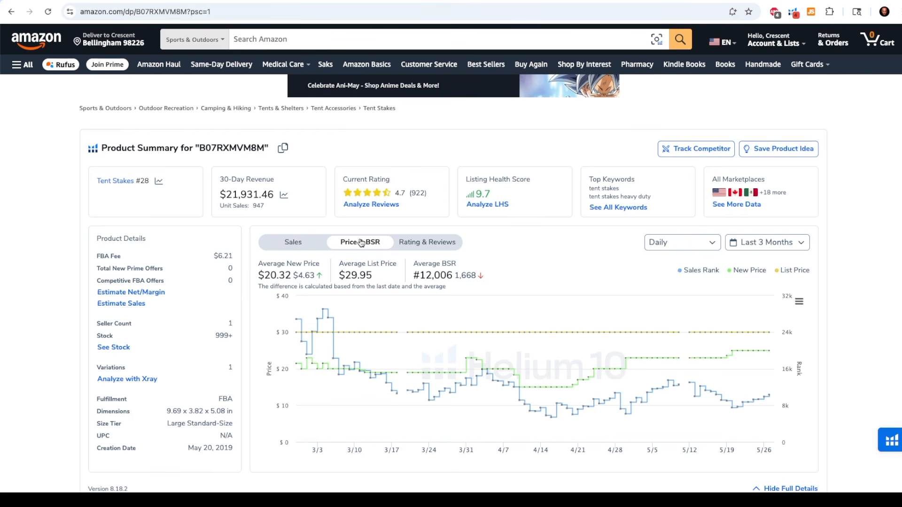
pyautogui.click(113, 348)
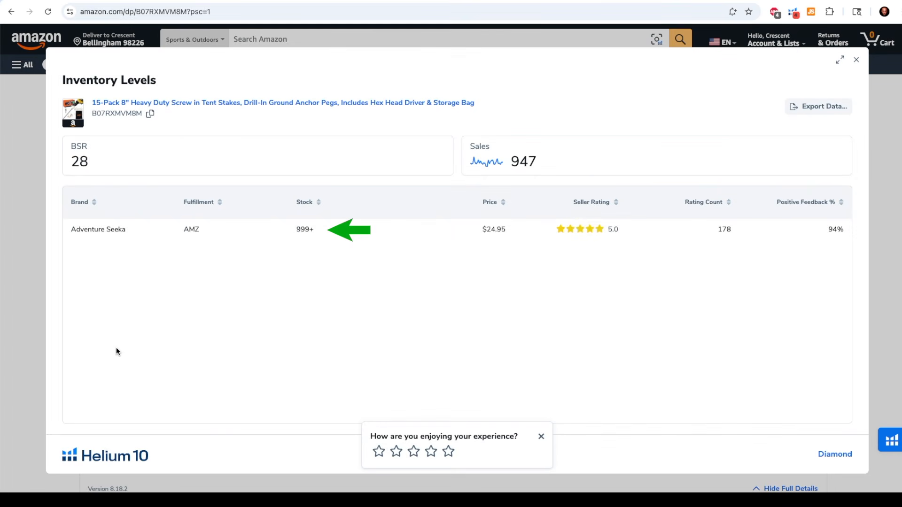
pyautogui.click(857, 61)
pyautogui.click(149, 294)
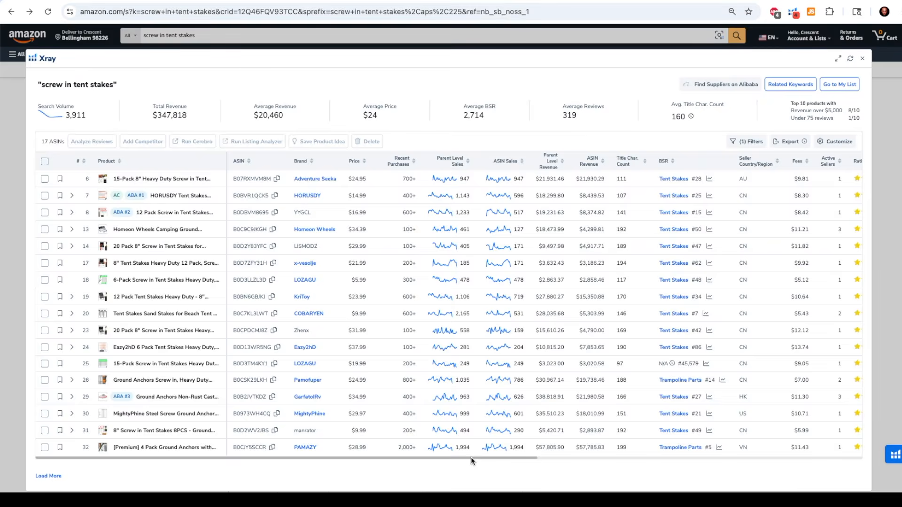
# Review the Xray columns for the screw in tent stakes competitors, from prices and sales through reviews, creation dates and sellers
pyautogui.moveTo(471, 457); pyautogui.dragTo(810, 458)
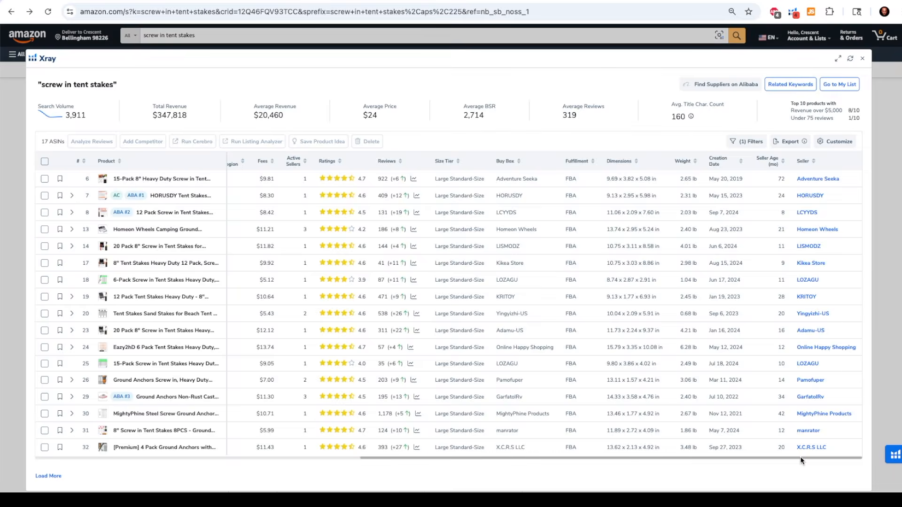
pyautogui.hscroll(-10, 658, 471)
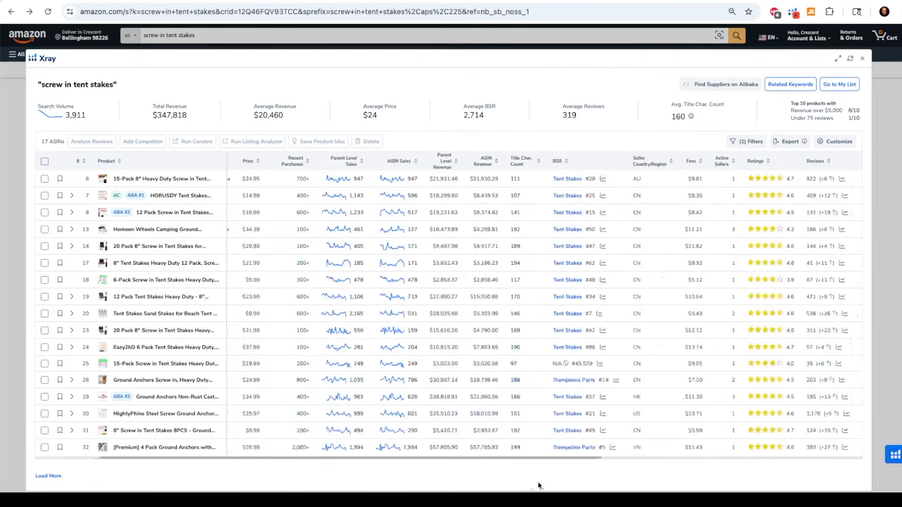
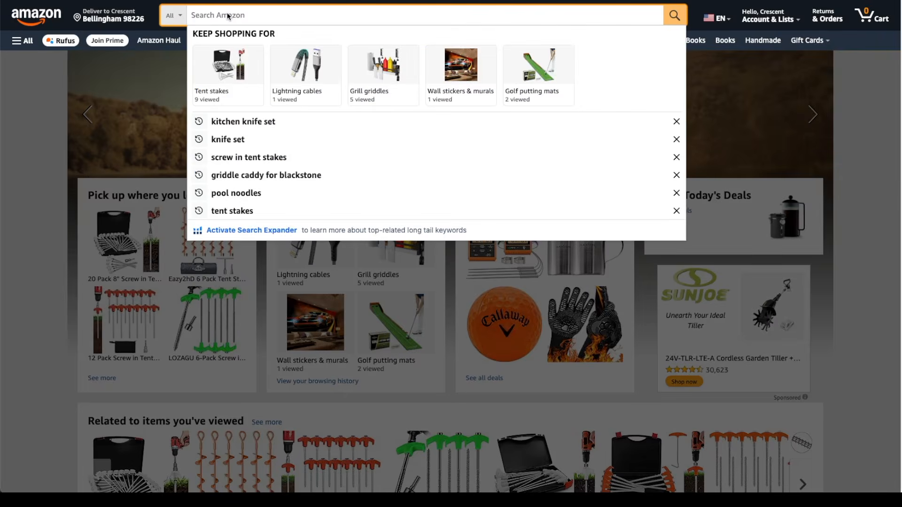
# Search Amazon for "kitchen knife set" and browse the product results
pyautogui.write('kitchen')
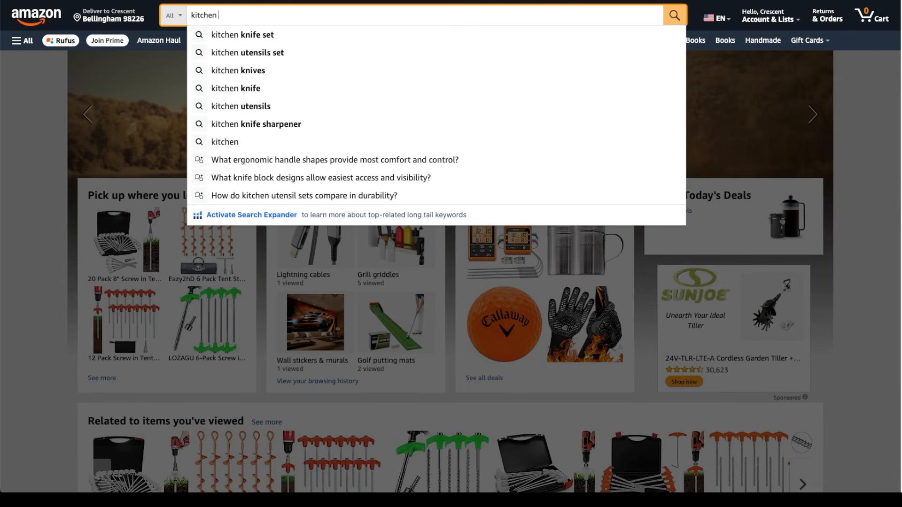
pyautogui.write(' knife set')
pyautogui.press('Return')
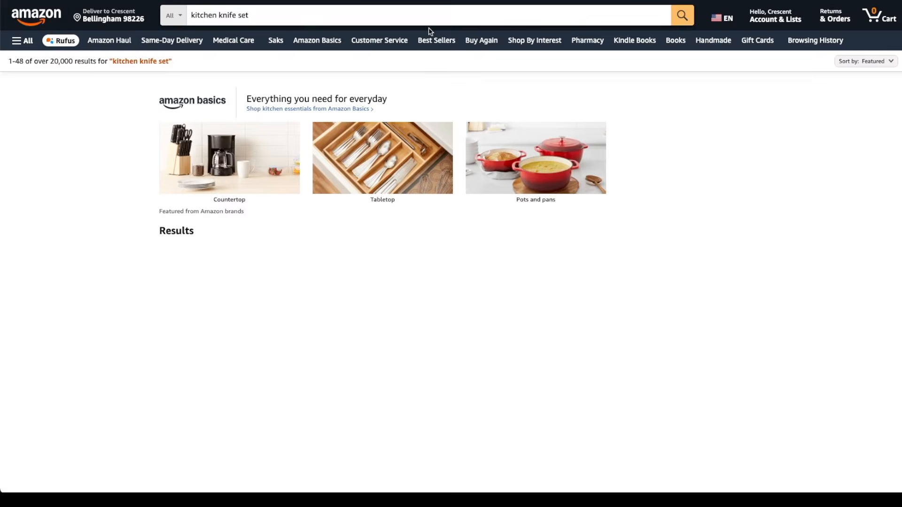
pyautogui.scroll(-5, 451, 254)
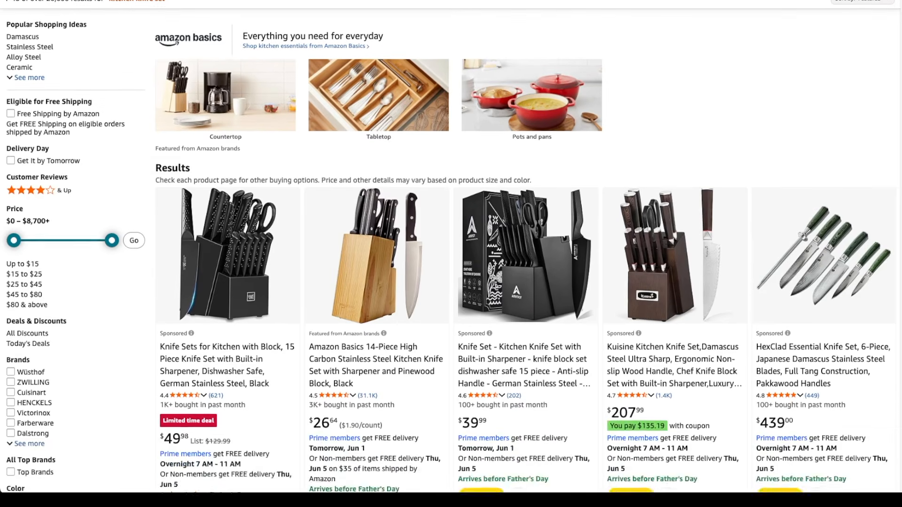
pyautogui.scroll(-2, 451, 253)
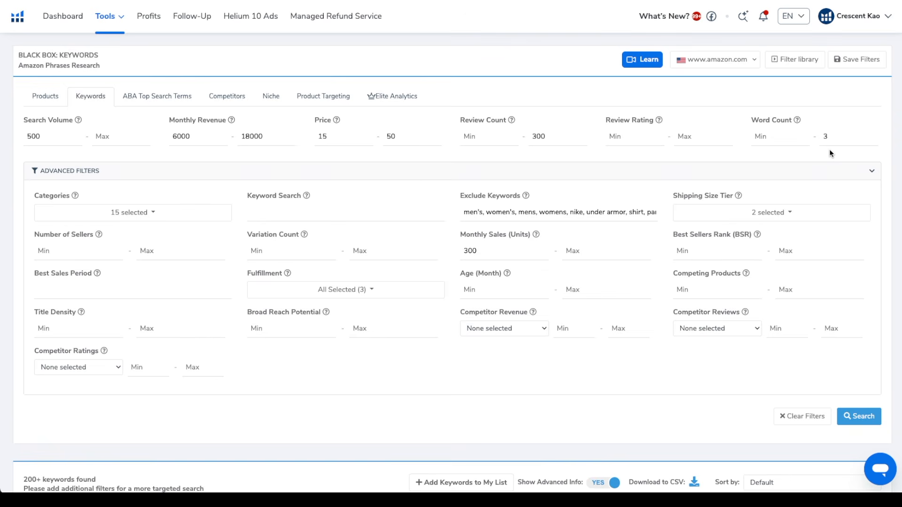
# Check the categories, fulfillment and shipping size tier filters of the Black Box keyword search
pyautogui.click(154, 213)
pyautogui.moveTo(169, 233); pyautogui.dragTo(175, 271)
pyautogui.click(191, 188)
pyautogui.click(372, 289)
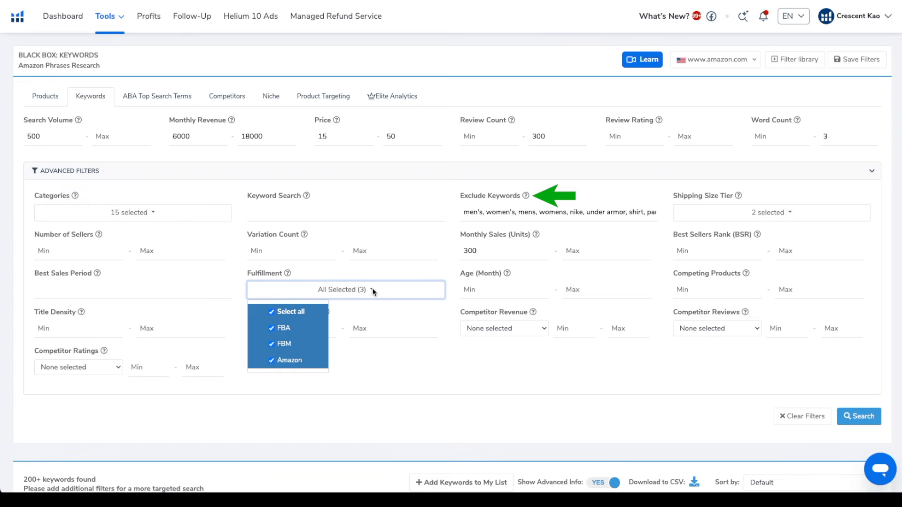
pyautogui.click(374, 292)
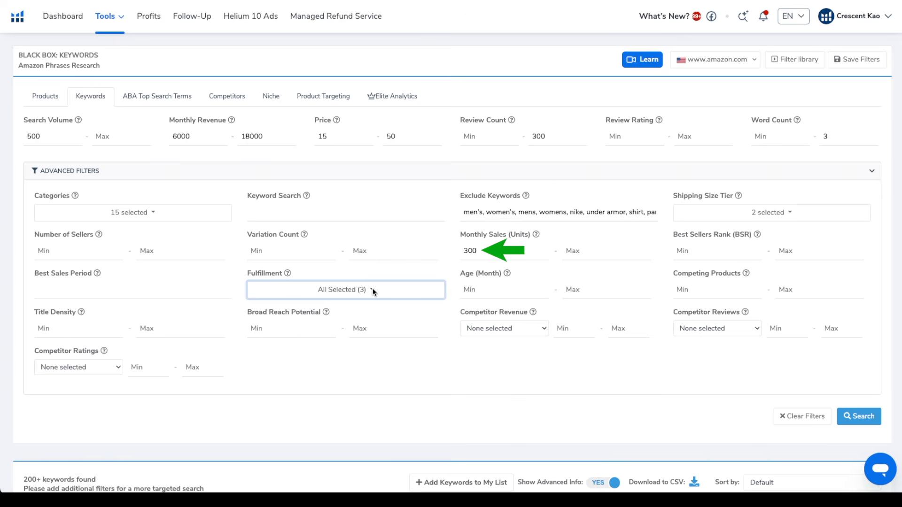
pyautogui.click(792, 214)
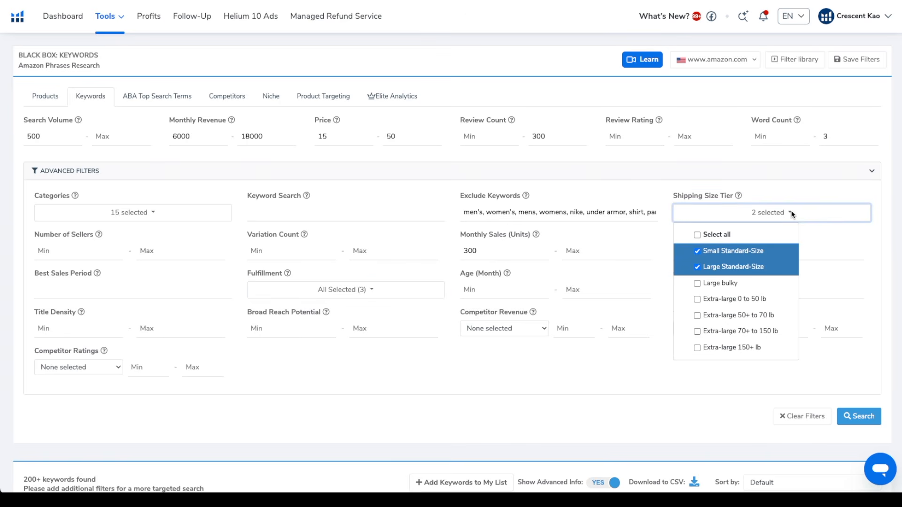
pyautogui.click(791, 212)
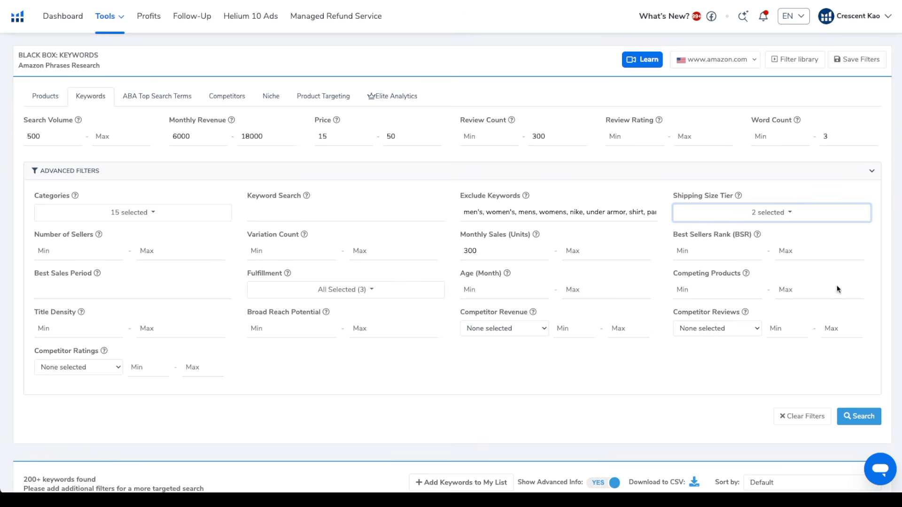
# Run the Black Box keyword search with the current filters and scan the returned phrases for product ideas
pyautogui.click(867, 418)
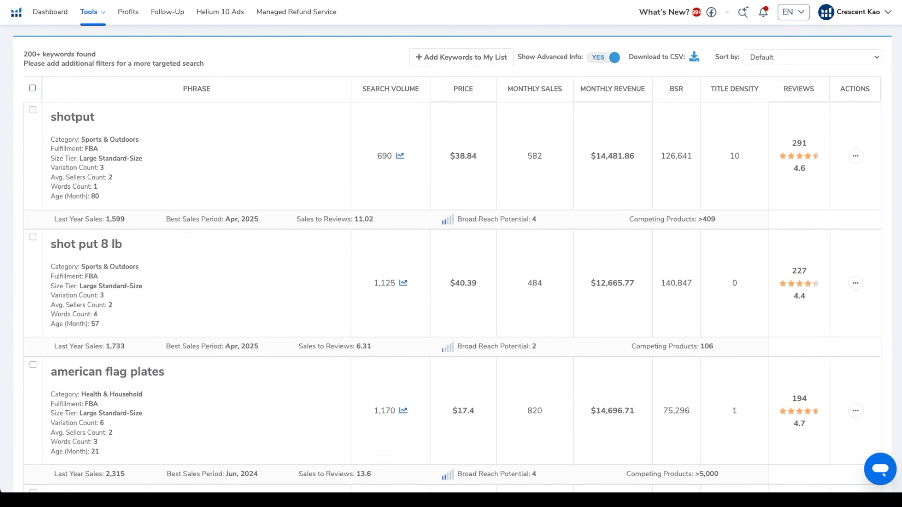
pyautogui.scroll(-2, 451, 258)
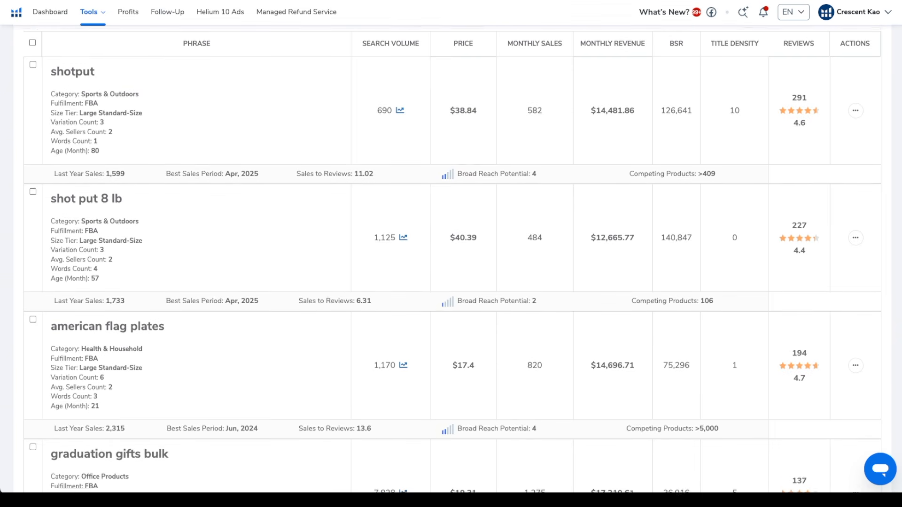
pyautogui.scroll(-3, 451, 258)
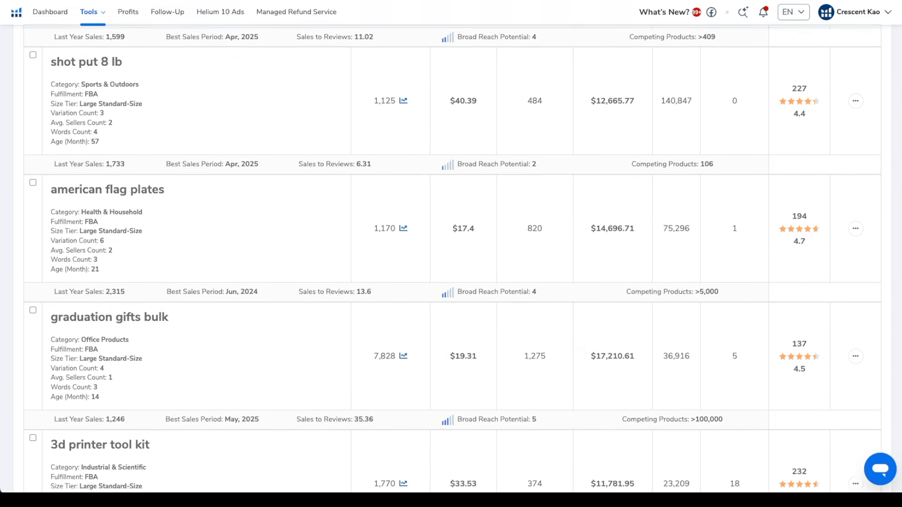
pyautogui.scroll(-3, 451, 259)
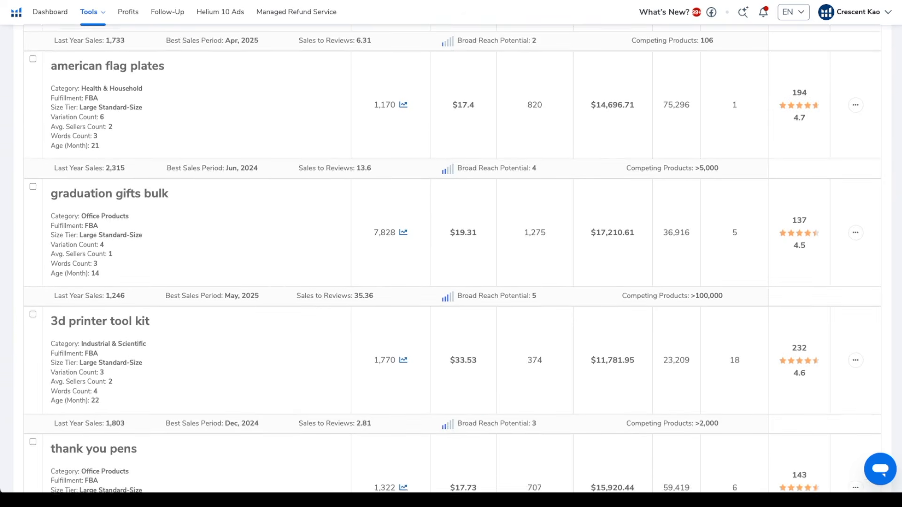
pyautogui.scroll(-3, 451, 259)
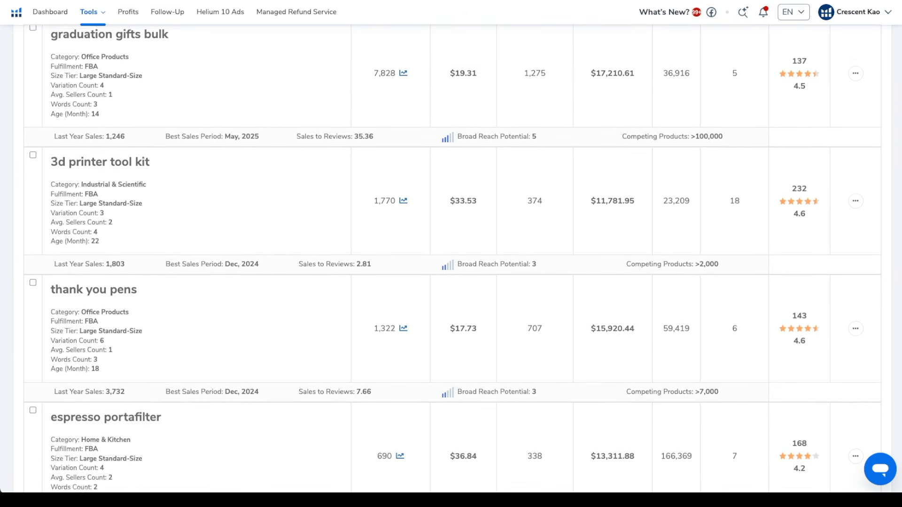
pyautogui.scroll(-4, 451, 258)
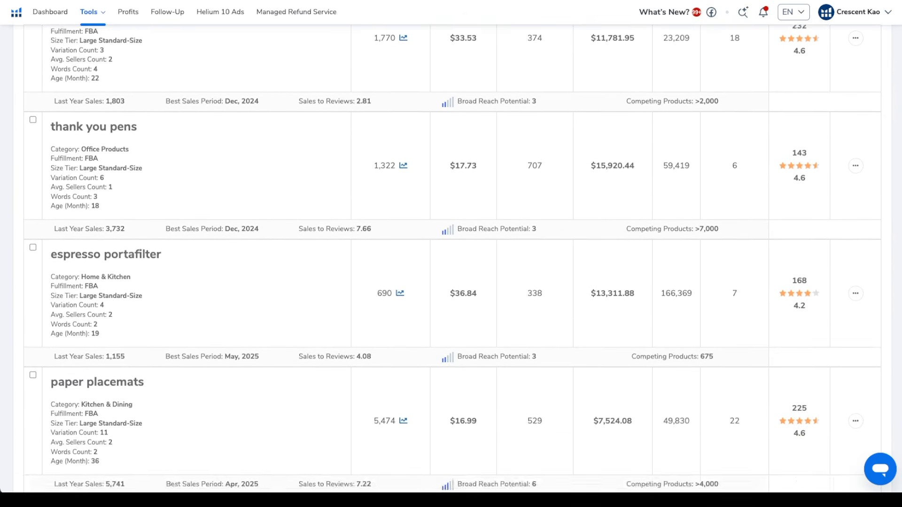
pyautogui.scroll(-4, 451, 258)
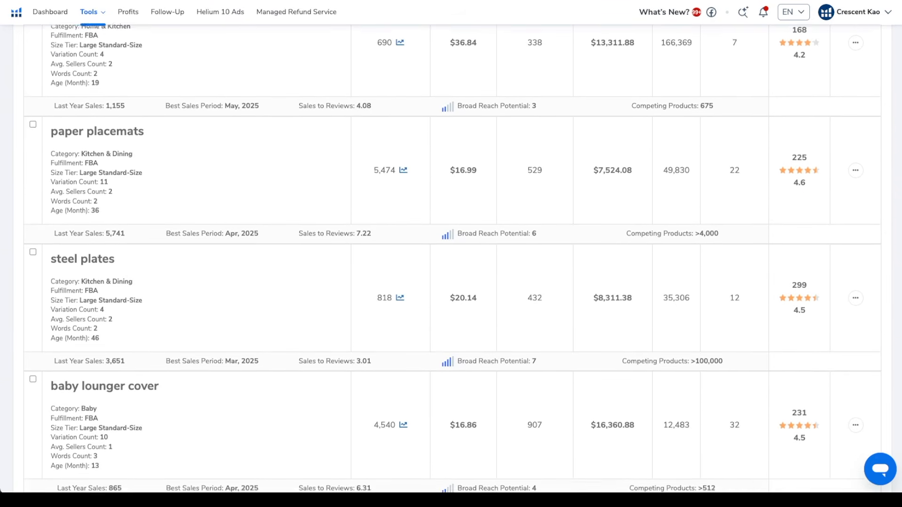
pyautogui.scroll(-3, 451, 258)
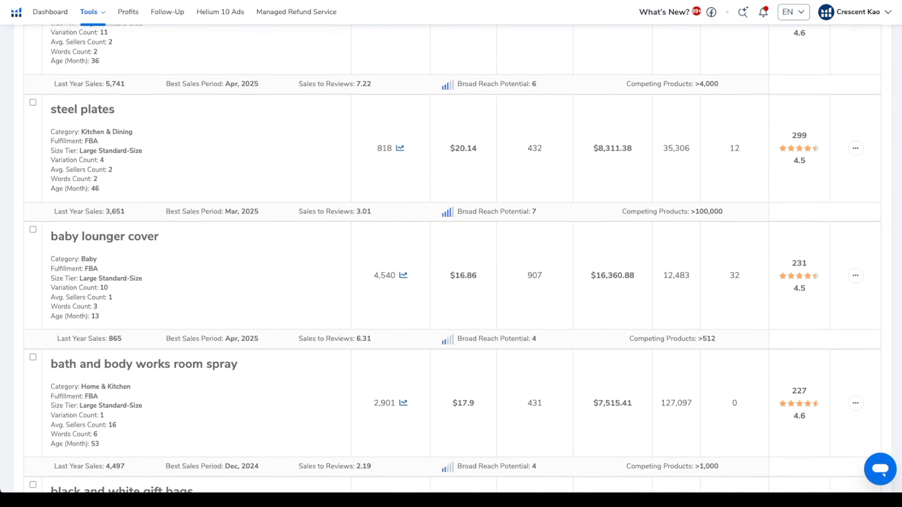
pyautogui.scroll(-4, 451, 258)
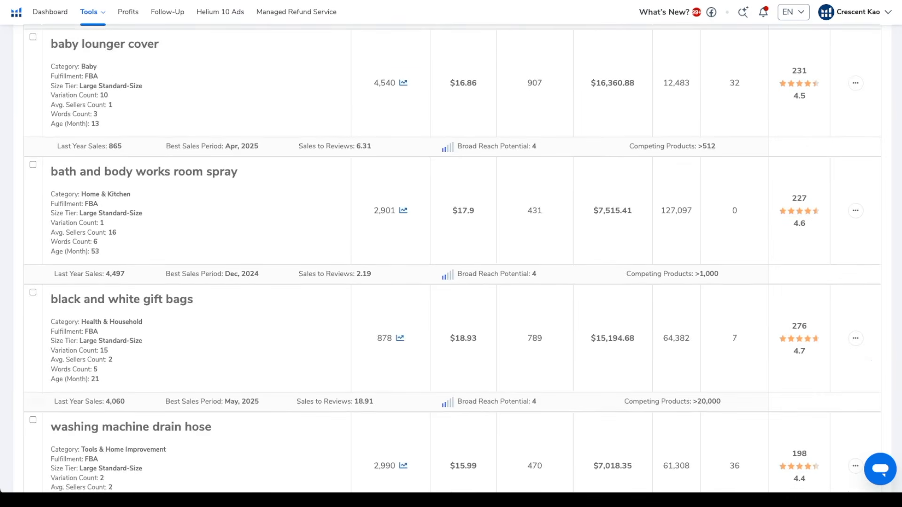
pyautogui.scroll(-3, 451, 258)
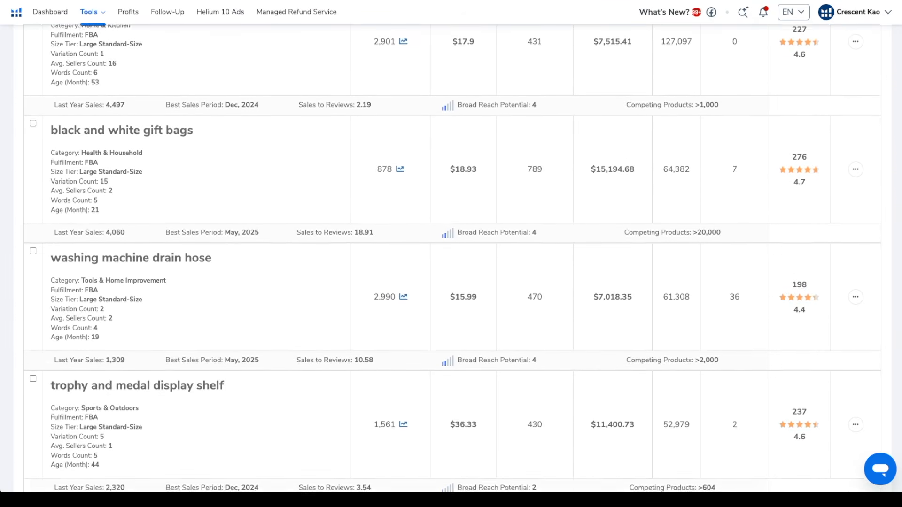
pyautogui.scroll(-3, 451, 258)
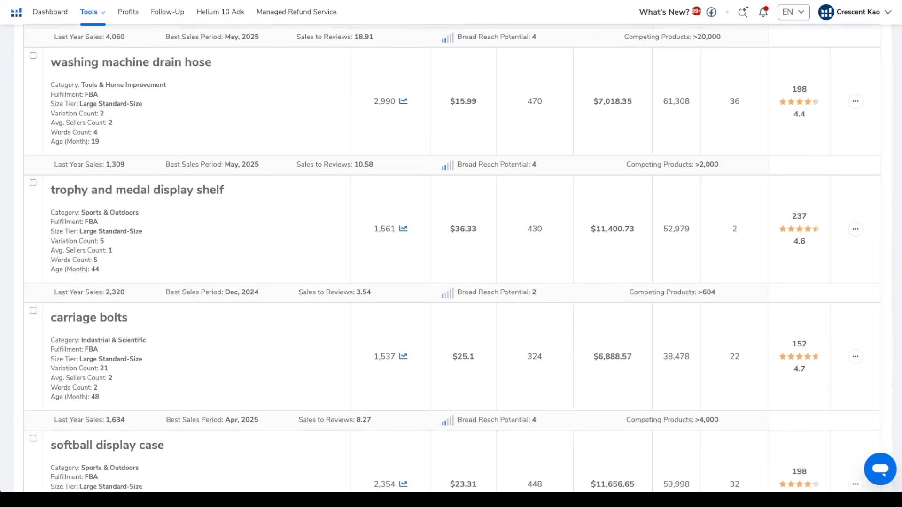
pyautogui.scroll(-1, 451, 259)
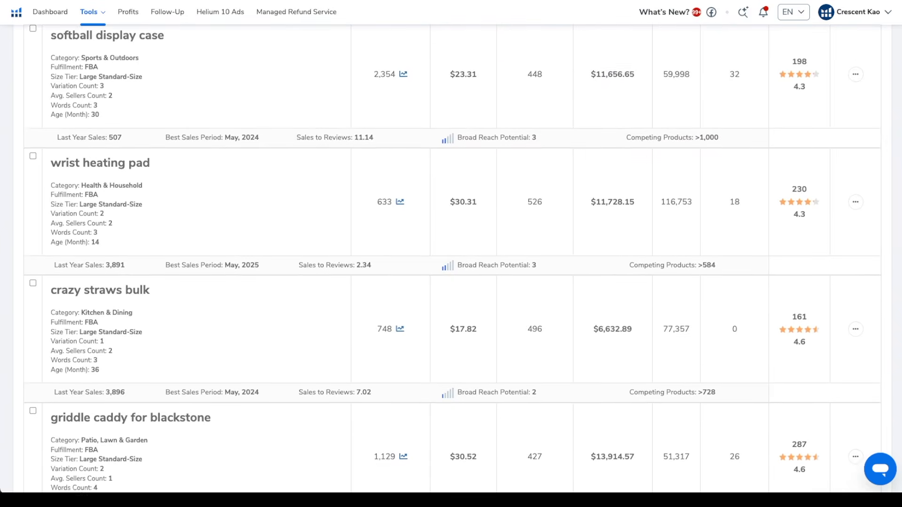
# Browse the Amazon results for "crazy straws", and continue through the Black Box keyword list
pyautogui.scroll(-3, 451, 259)
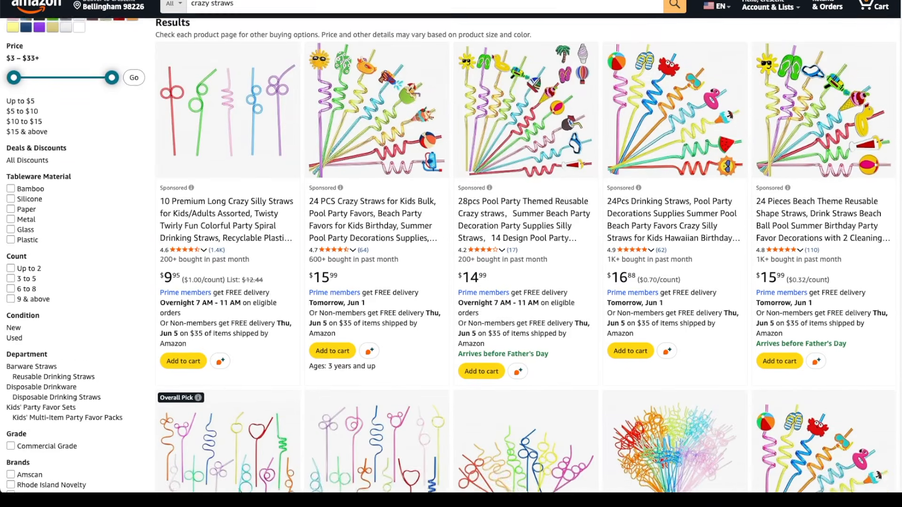
pyautogui.scroll(-5, 451, 254)
pyautogui.scroll(-4, 451, 254)
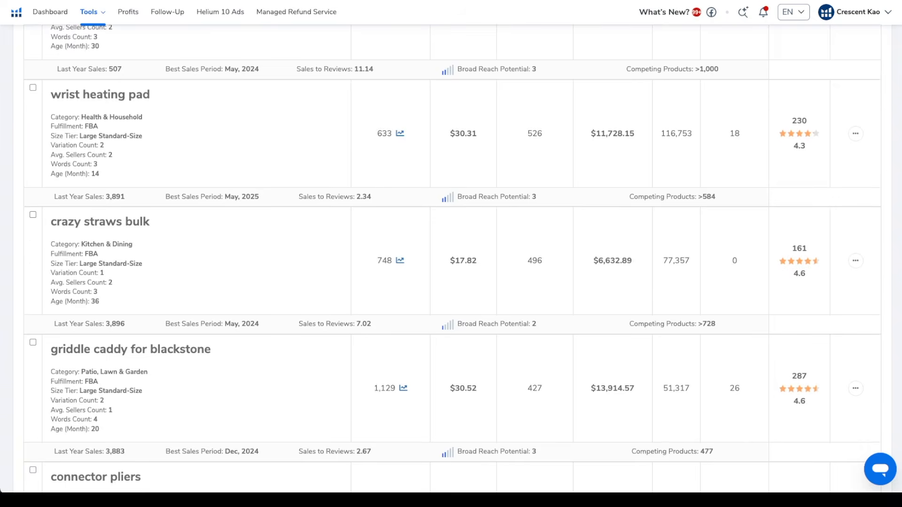
pyautogui.scroll(-3, 451, 258)
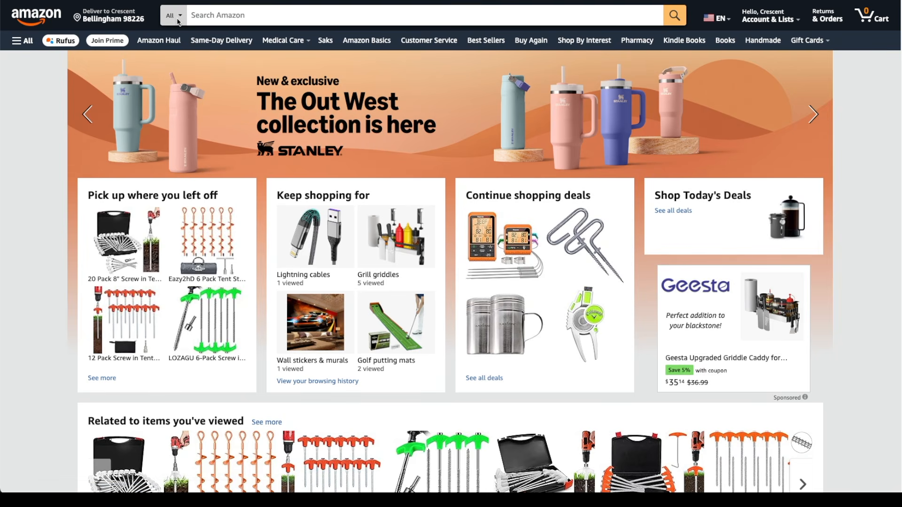
# Search Amazon for "griddle caddy for blackstone"
pyautogui.click(179, 22)
pyautogui.click(186, 16)
pyautogui.click(217, 19)
pyautogui.write('griddle caddy')
pyautogui.click(269, 54)
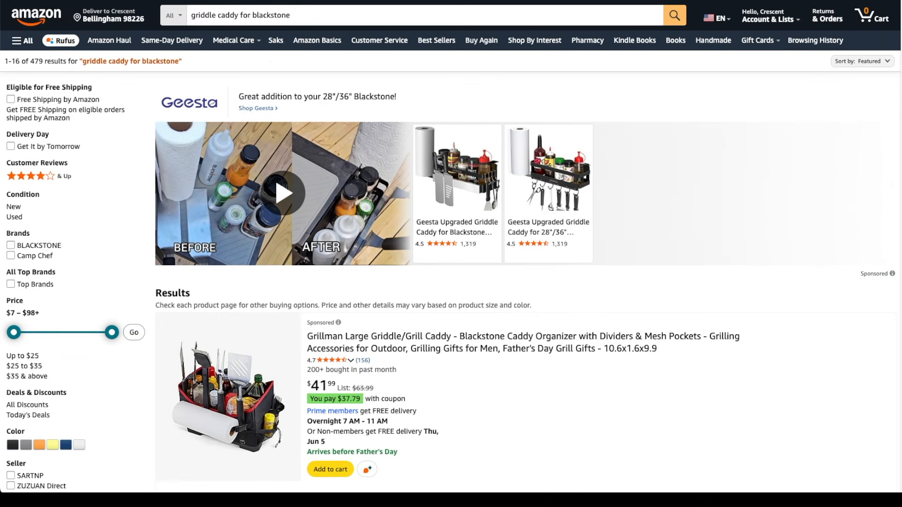
# Examine the griddle caddy listings, comparing product designs, prices, review counts and recent purchases
pyautogui.scroll(-7, 452, 254)
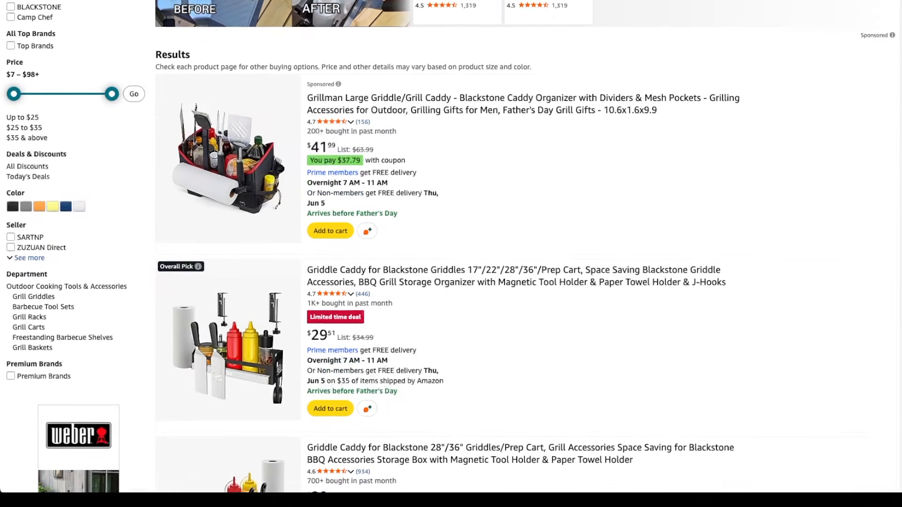
pyautogui.scroll(-8, 451, 253)
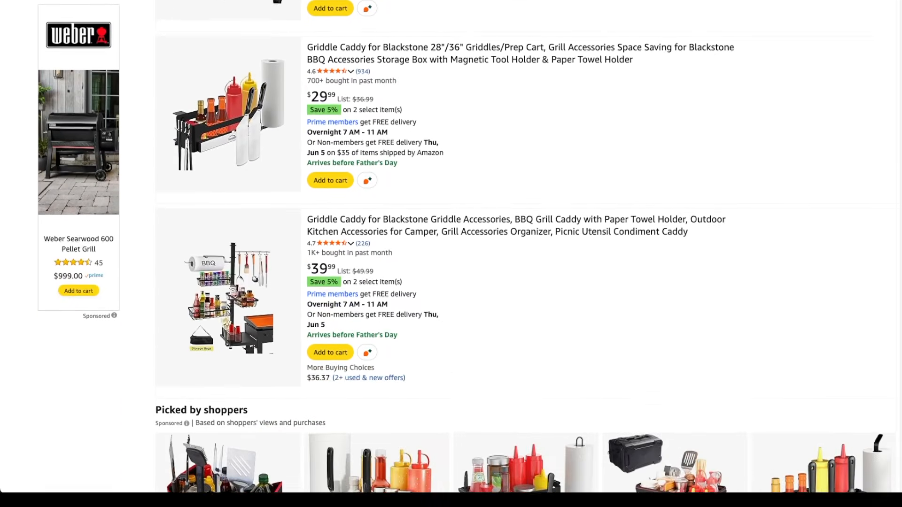
pyautogui.scroll(-7, 451, 254)
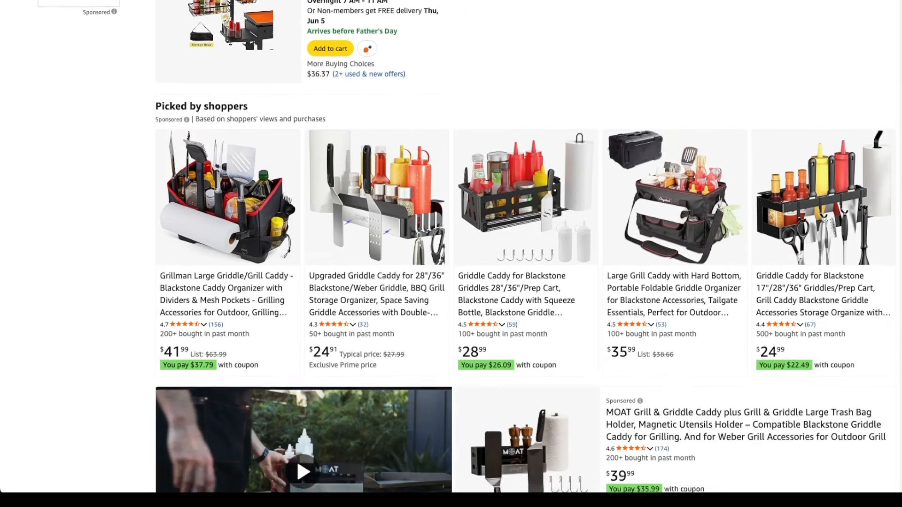
pyautogui.scroll(-1, 451, 254)
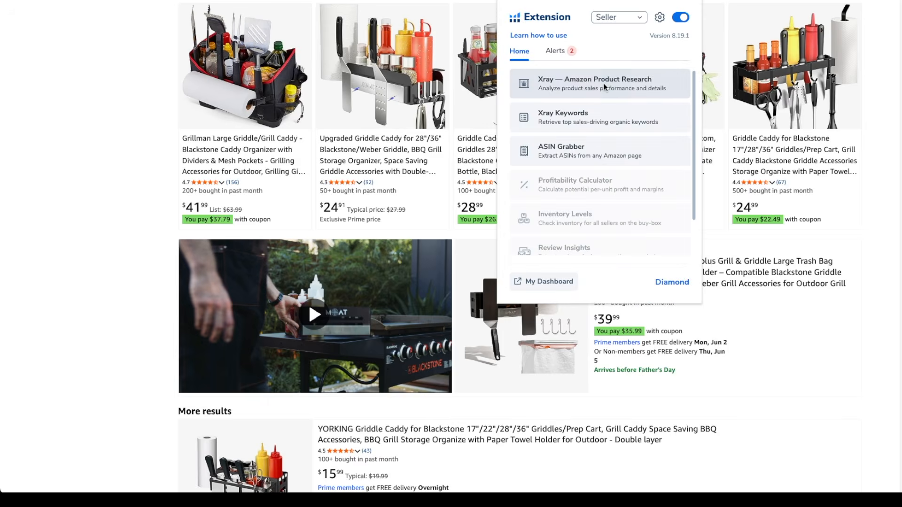
# Run Xray on the griddle caddy results and review the competitors' reviews, brands and creation dates
pyautogui.click(604, 84)
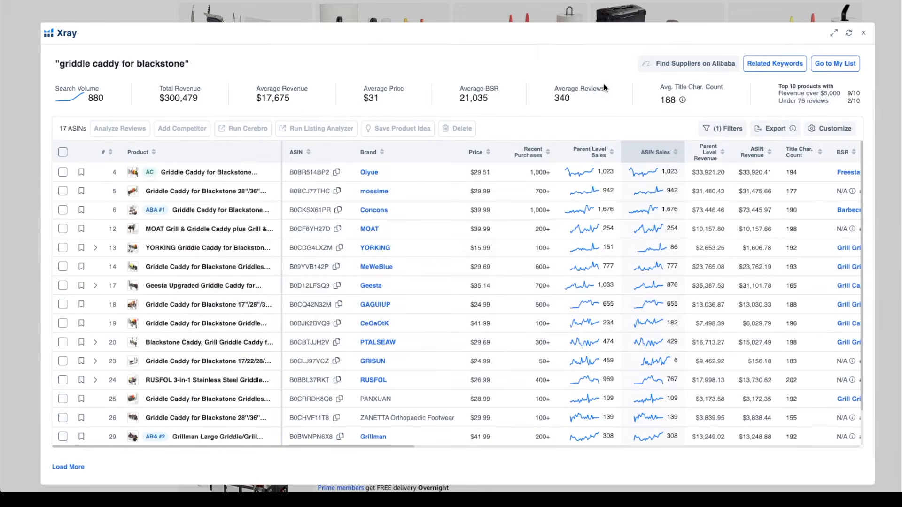
pyautogui.moveTo(311, 446); pyautogui.dragTo(521, 449)
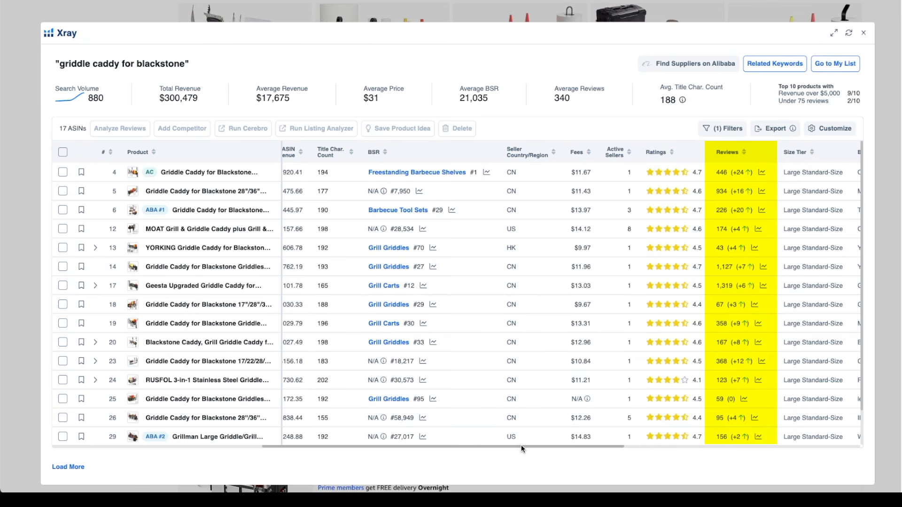
pyautogui.moveTo(521, 445); pyautogui.dragTo(290, 454)
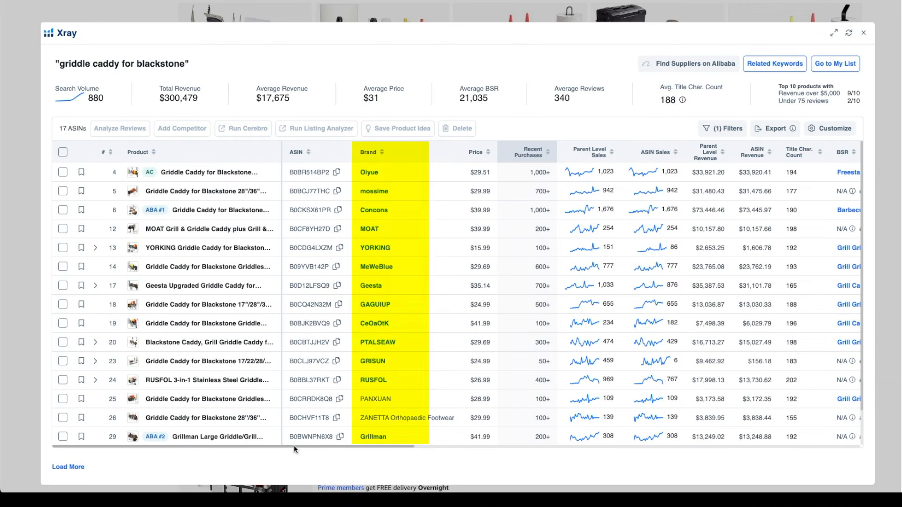
pyautogui.moveTo(294, 445); pyautogui.dragTo(729, 470)
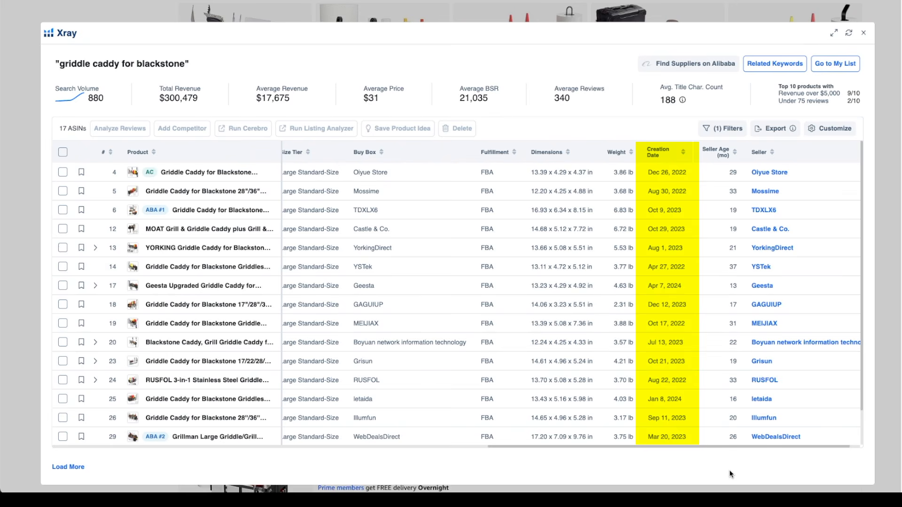